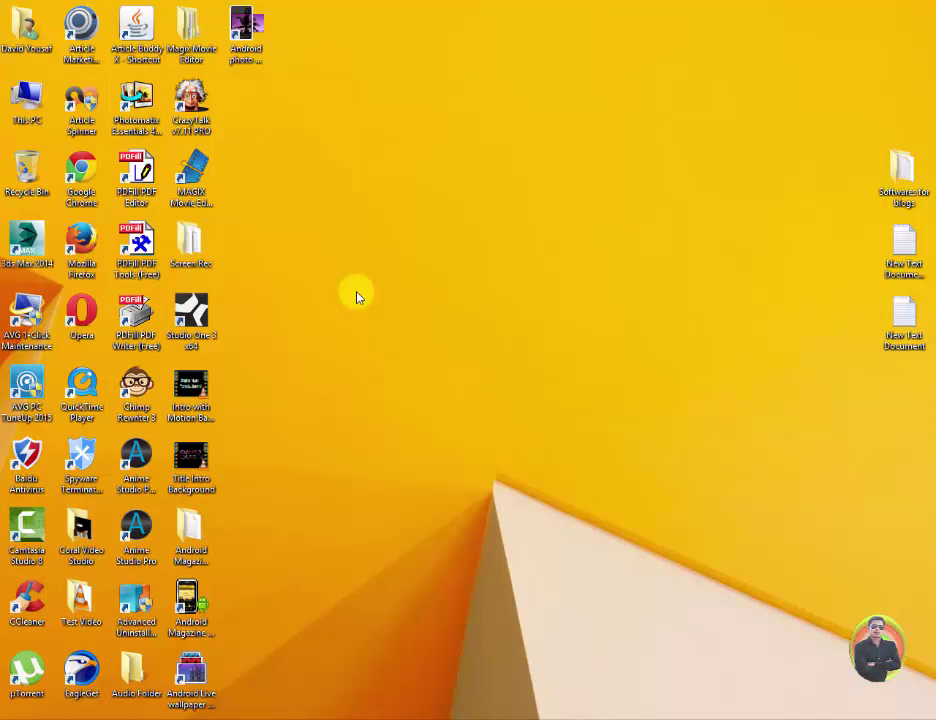
Refresh the Windows desktop from its shortcut menu.
right_click(382, 233)
click(424, 275)
right_click(416, 279)
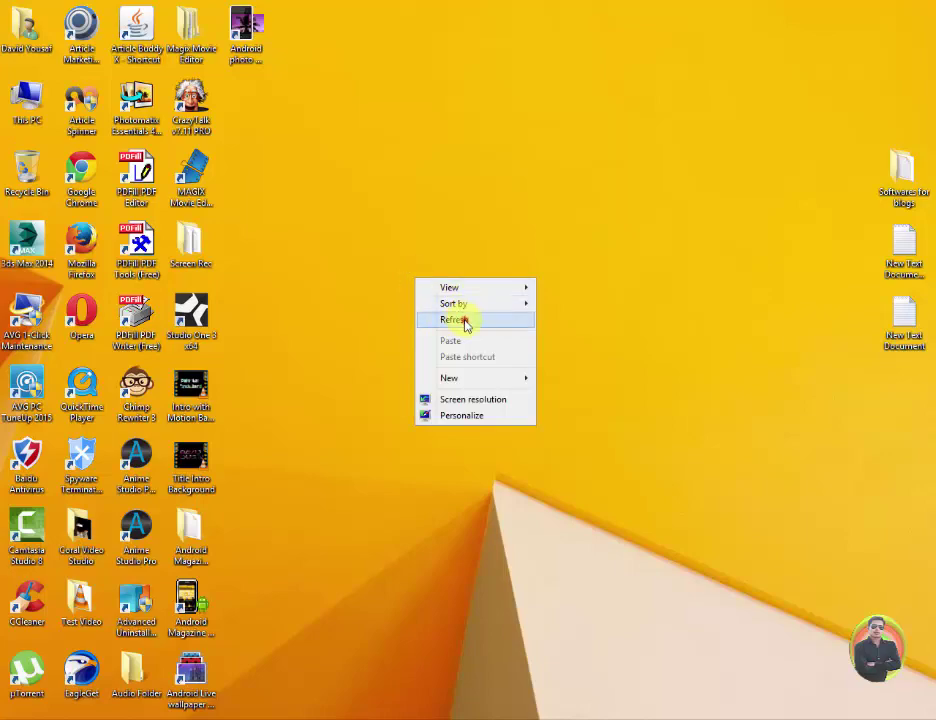
click(464, 320)
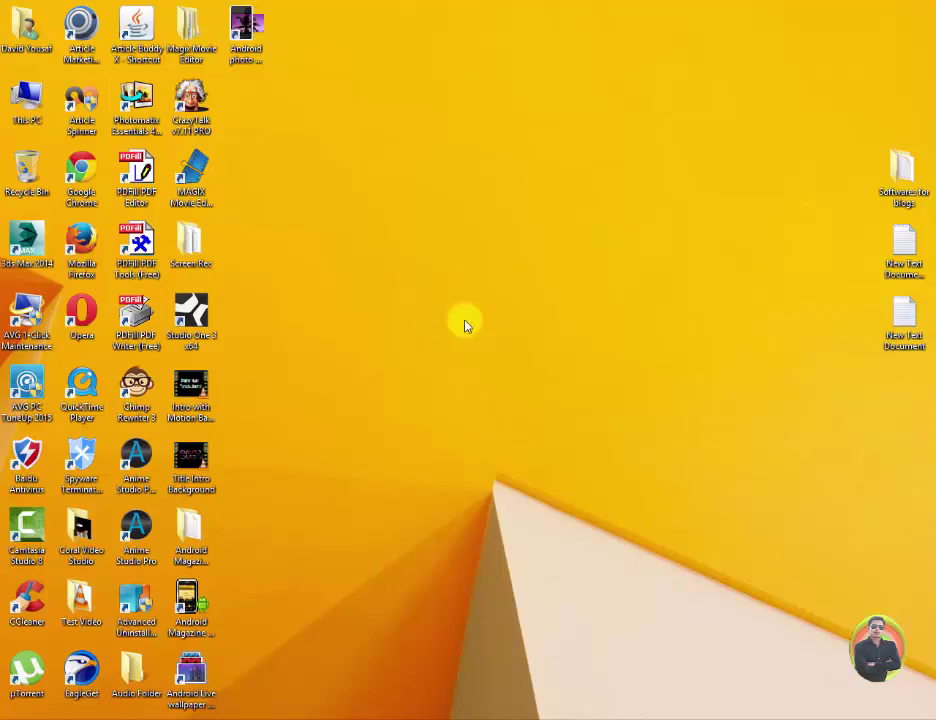
Play the green-screen dancer video from Downloads in VLC and minimise the folder window.
double_click(22, 30)
click(450, 95)
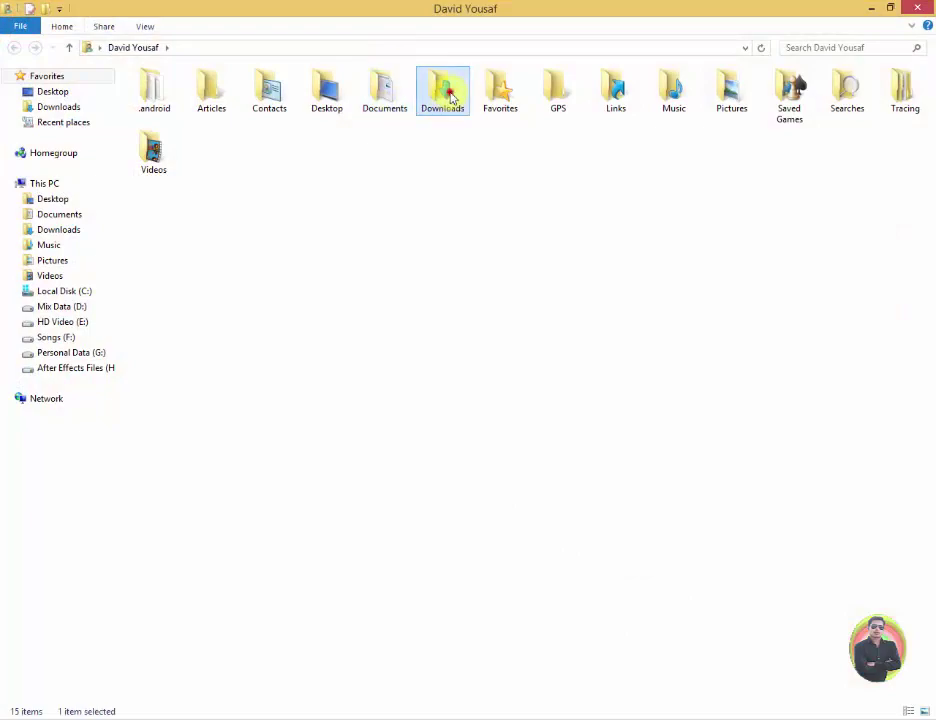
double_click(450, 95)
double_click(737, 455)
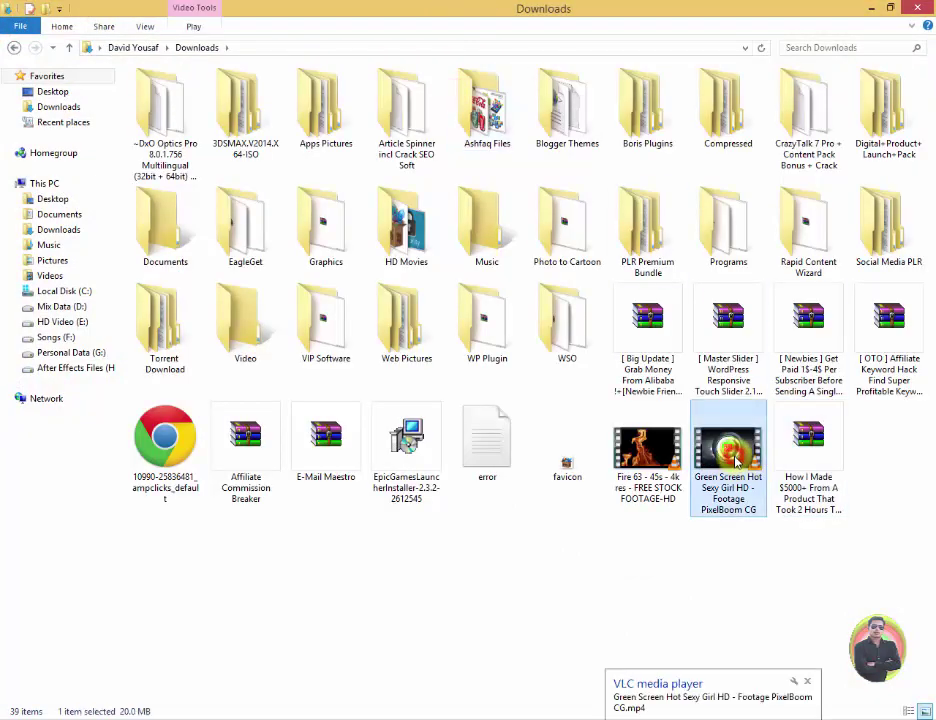
click(871, 8)
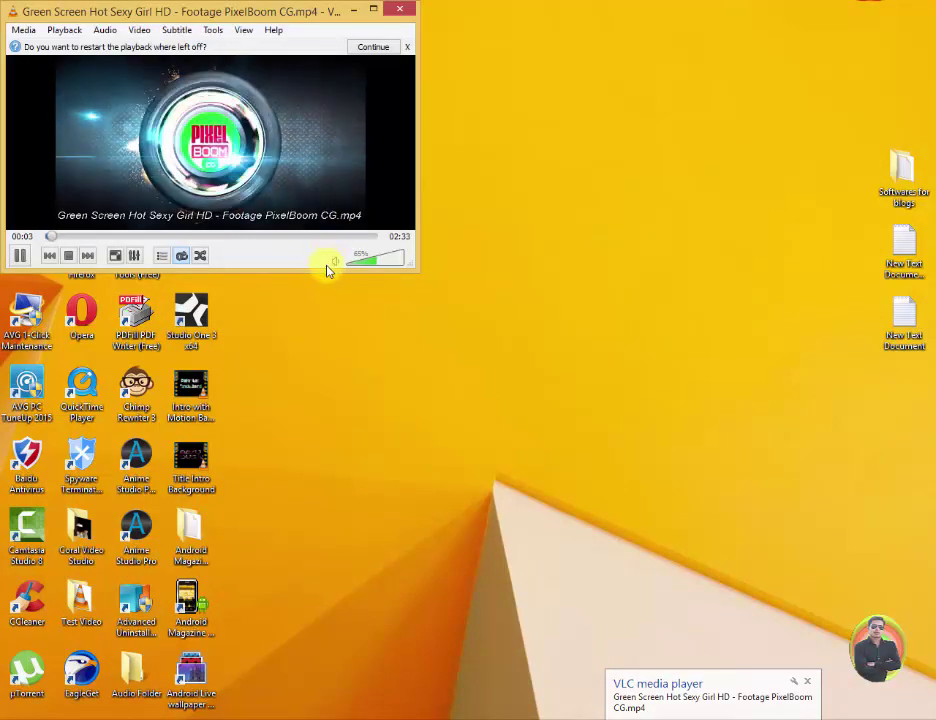
click(329, 262)
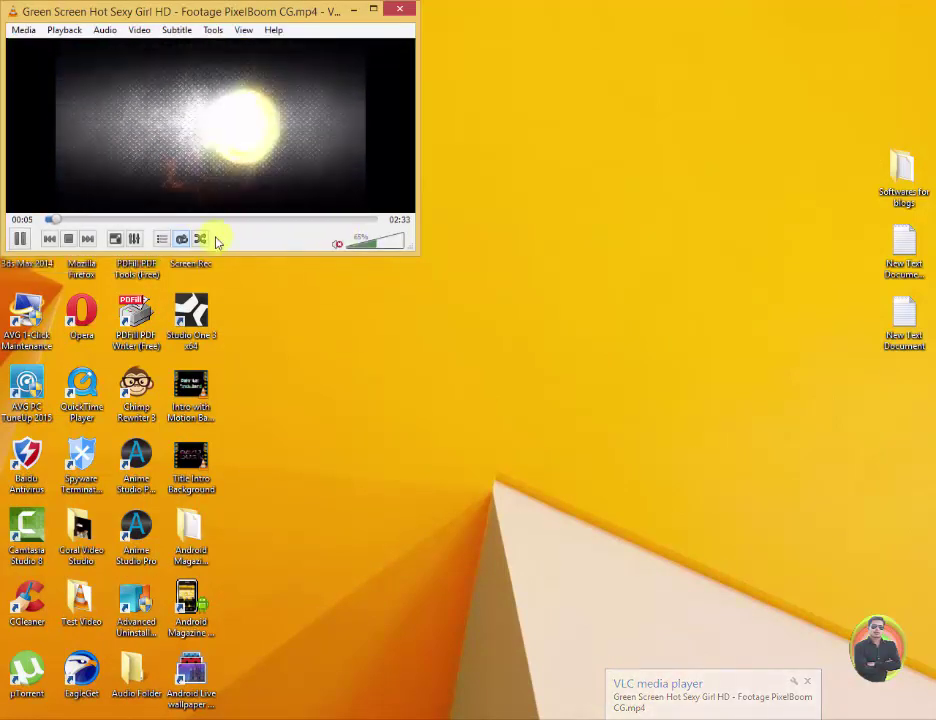
click(193, 217)
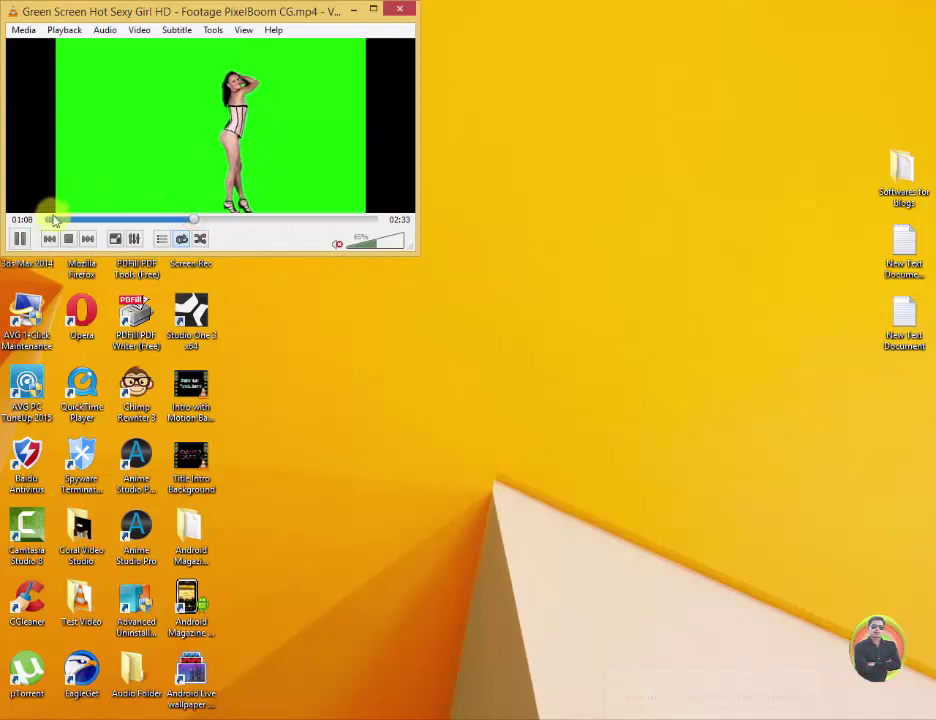
click(20, 239)
click(352, 9)
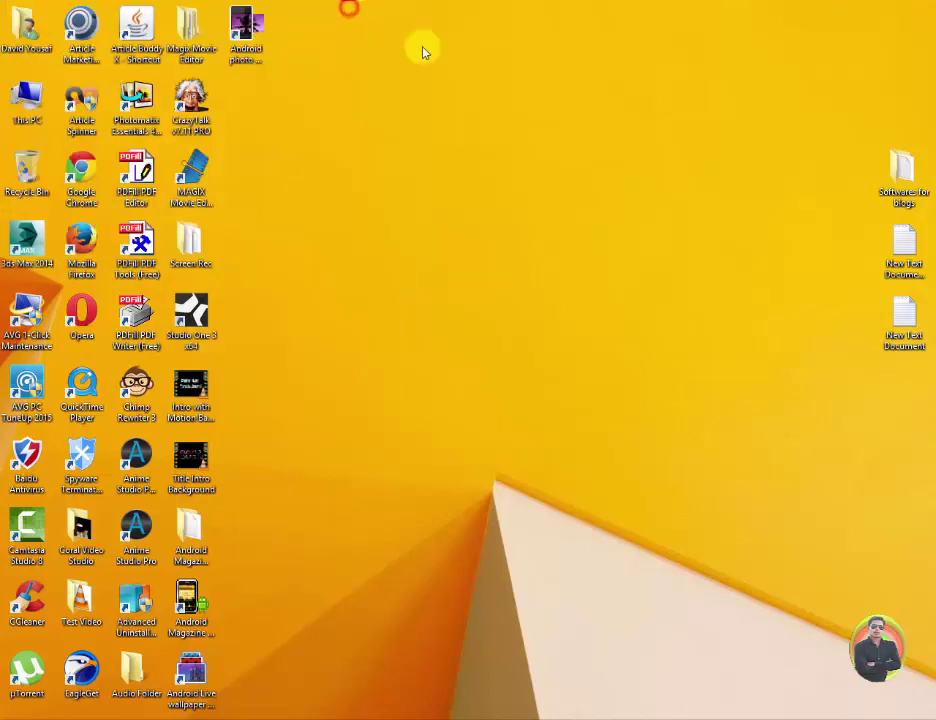
mouse_move(375, 715)
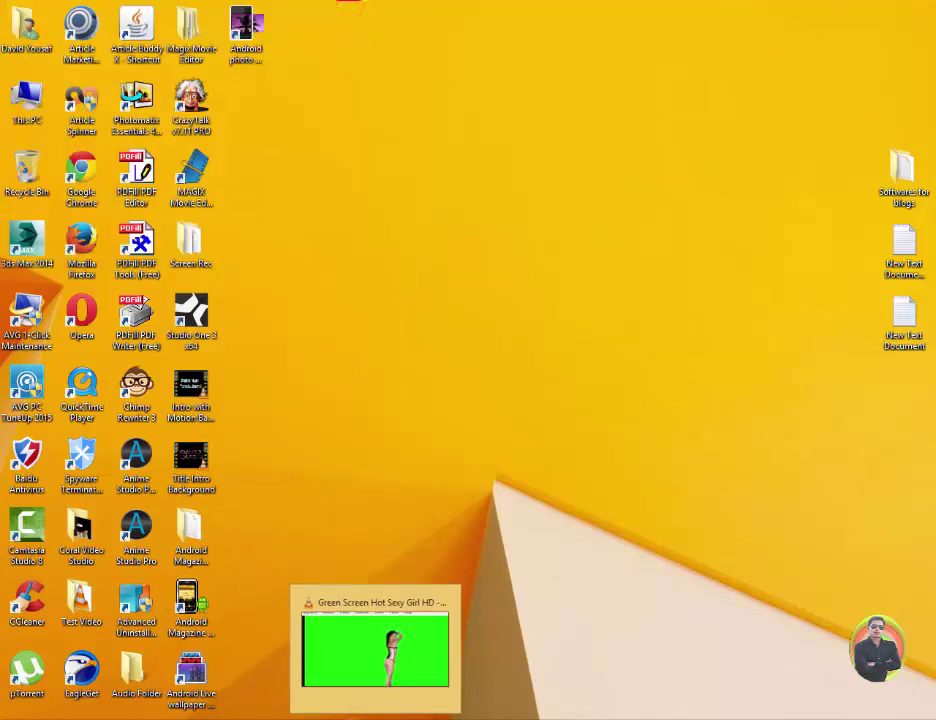
Launch MAGIX Movie Edit Pro and create a new project in the existing project folder.
double_click(194, 198)
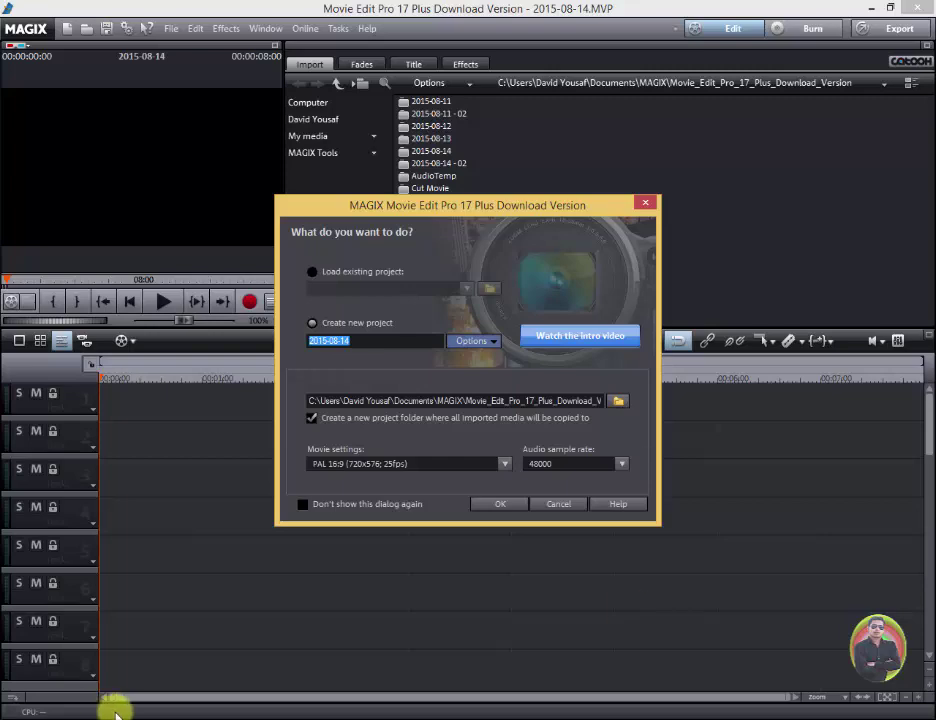
click(499, 504)
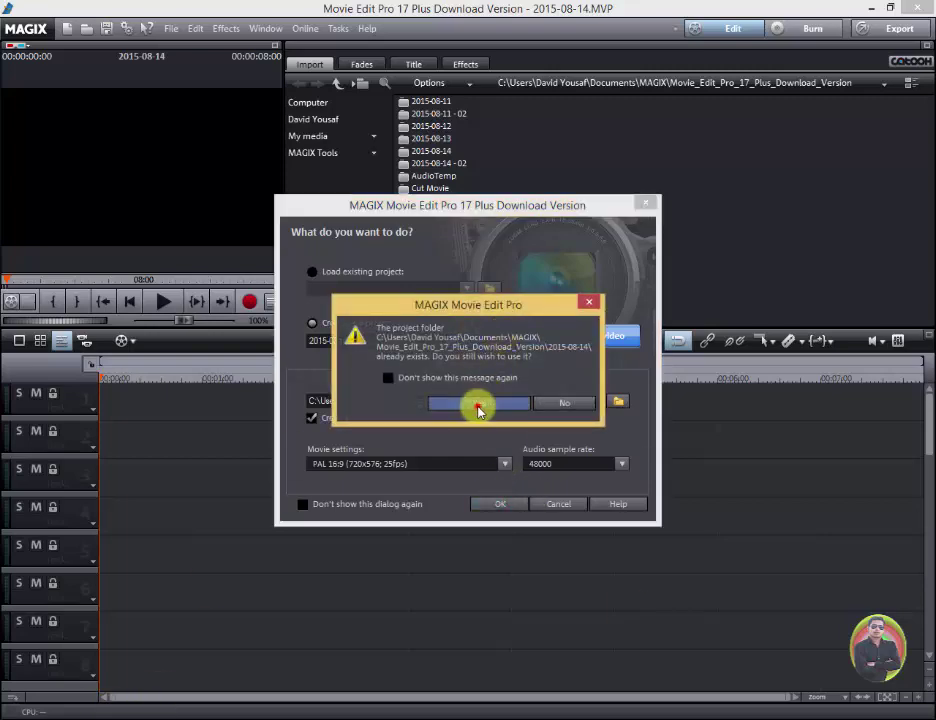
click(477, 406)
Drag the green-screen video onto the timeline with Import only, keeping the project resolution.
click(309, 101)
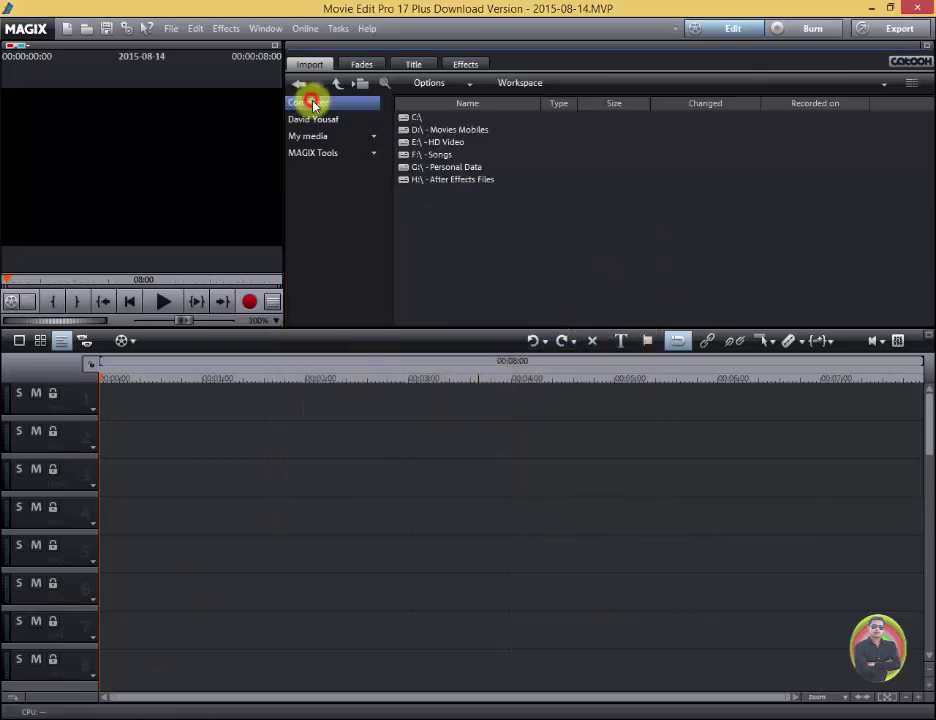
mouse_move(160, 712)
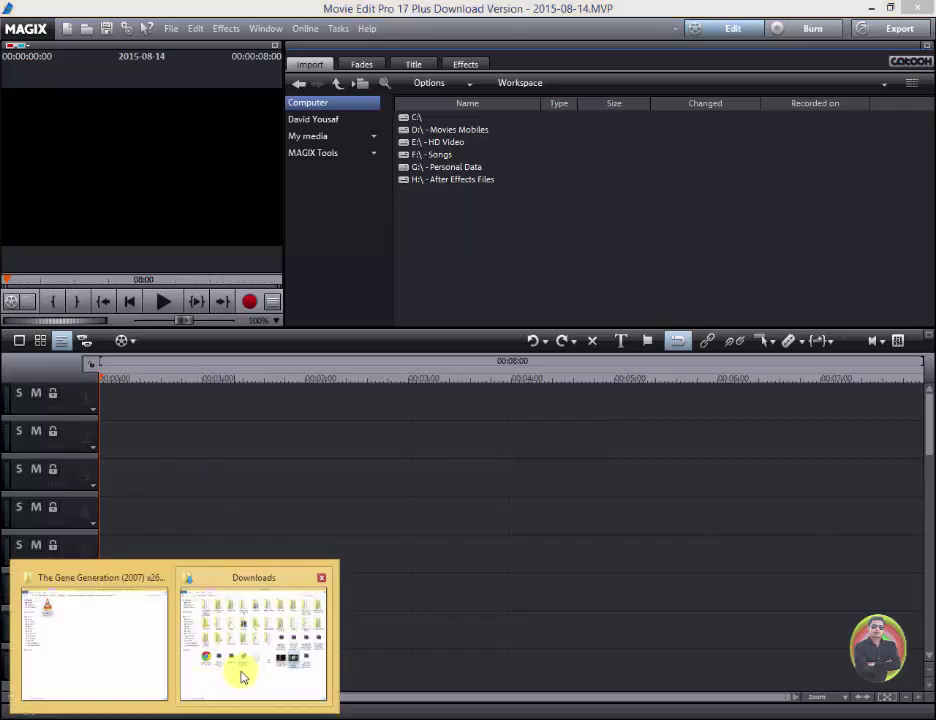
click(244, 676)
drag(745, 453, 400, 718)
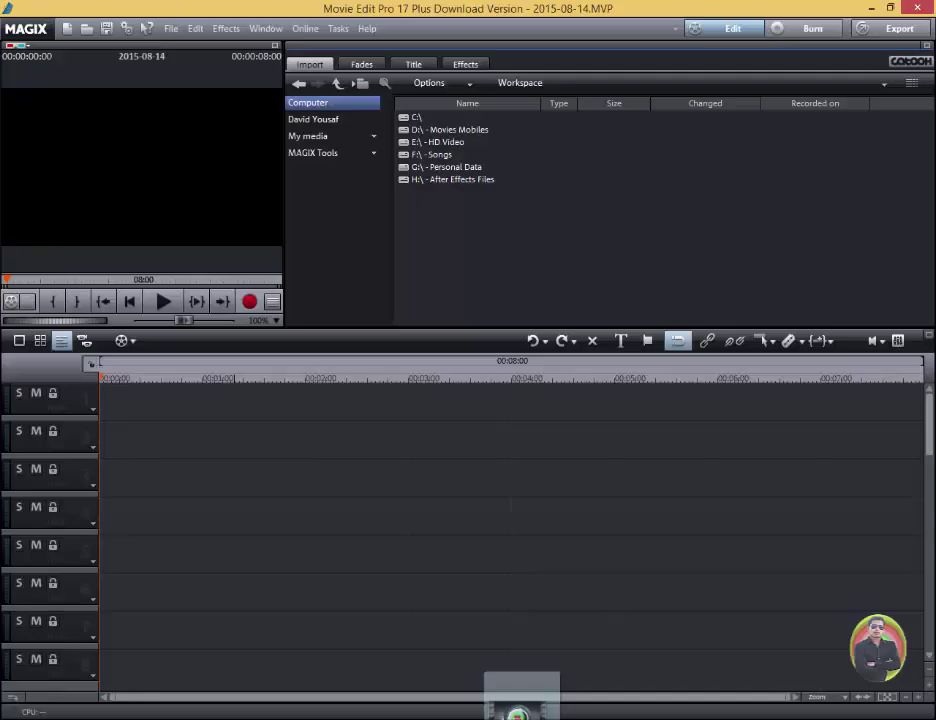
mouse_move(414, 712)
mouse_down()
mouse_move(212, 432)
mouse_move(140, 413)
mouse_up()
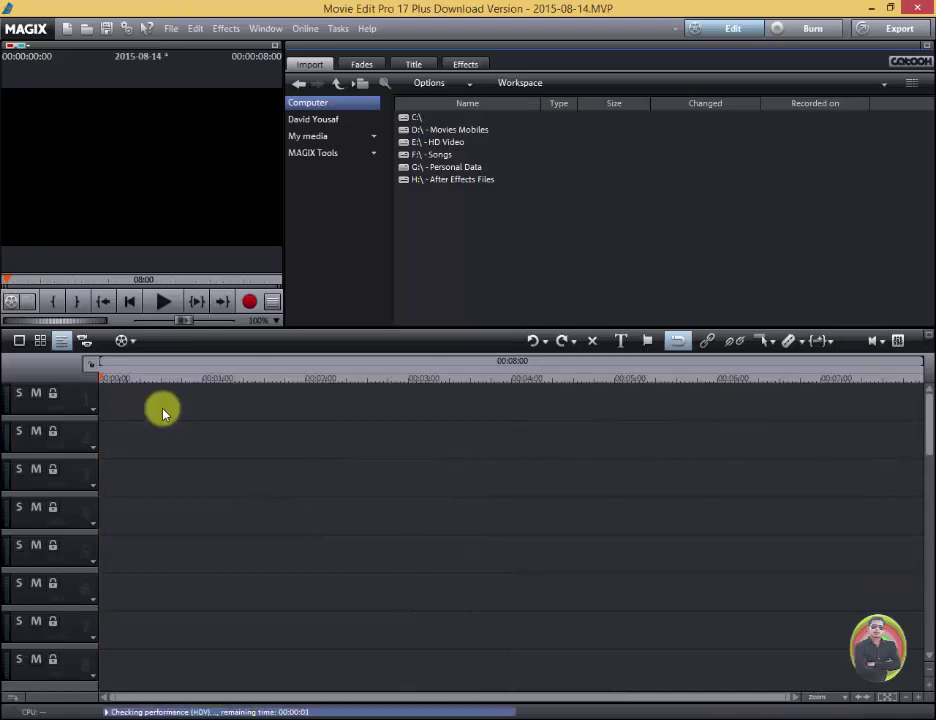
click(630, 412)
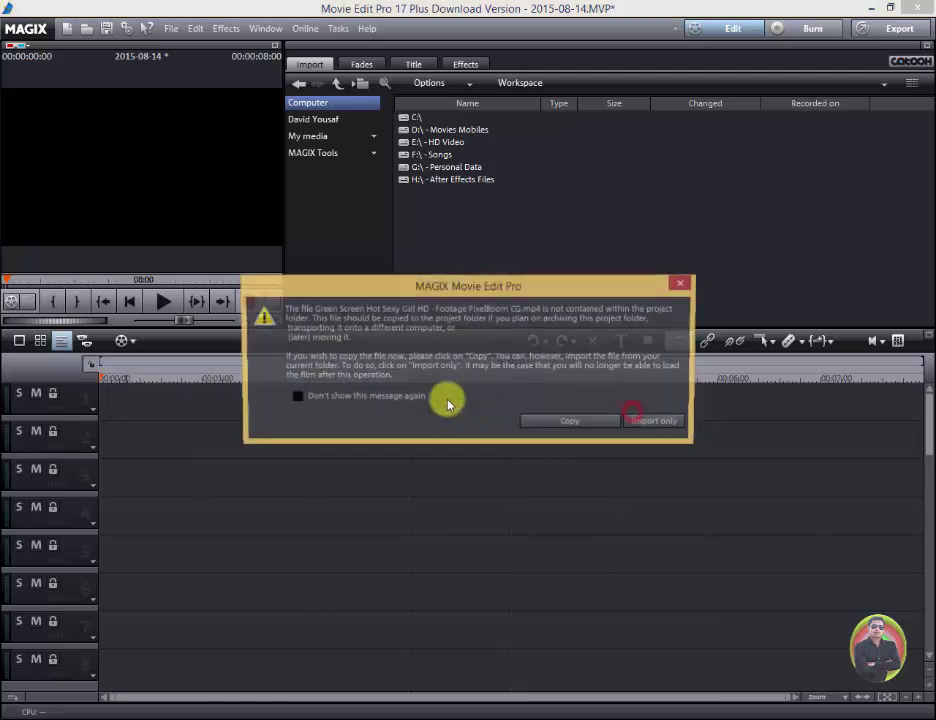
click(666, 422)
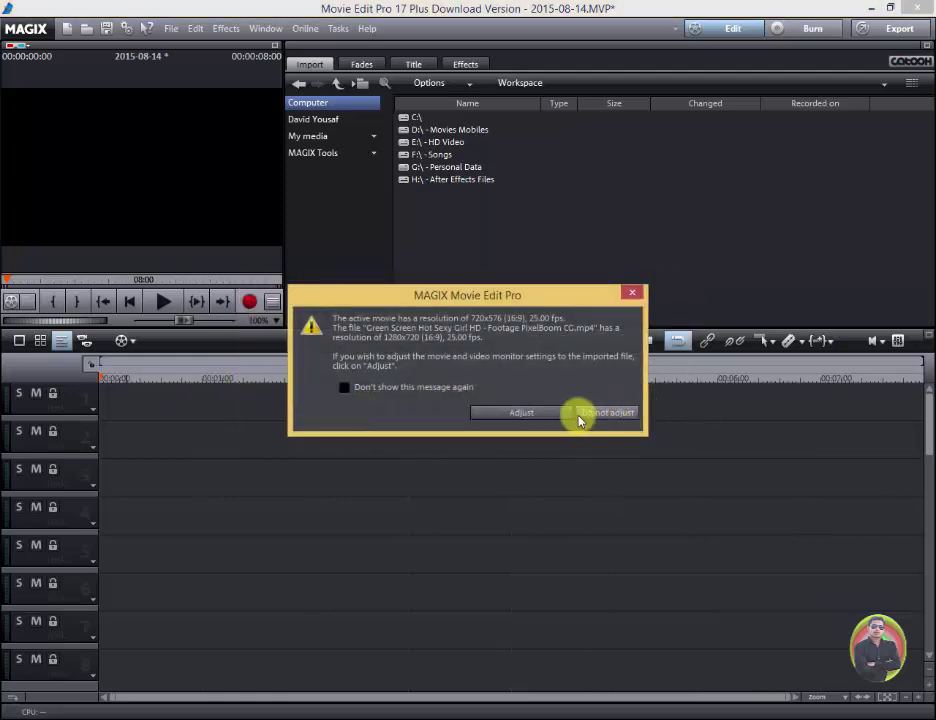
click(627, 419)
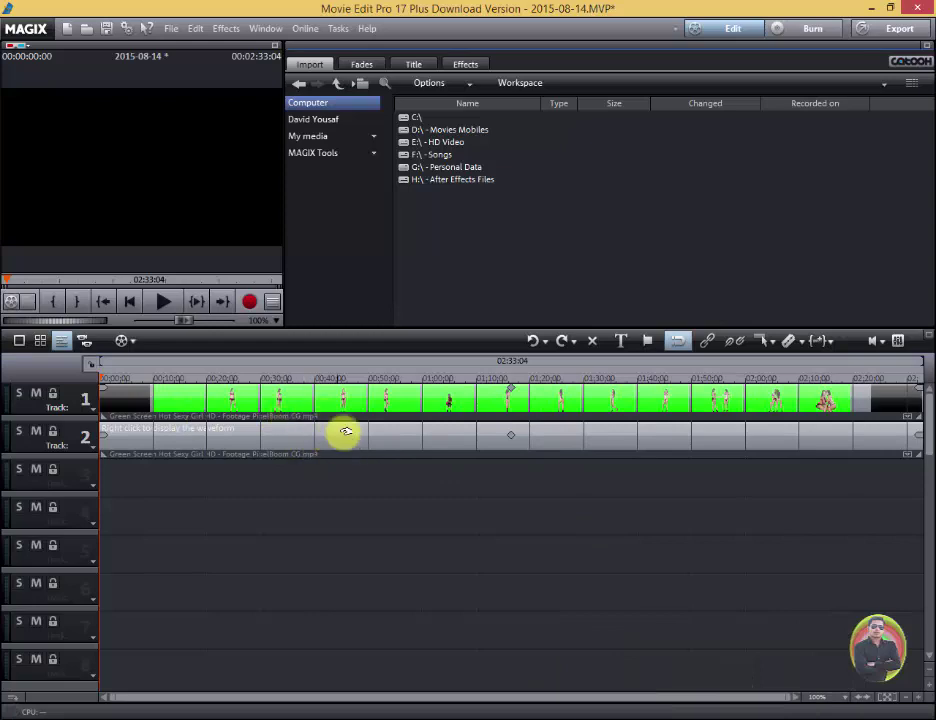
Ungroup the dancer video from its audio, move the audio to track 4, and scrub to about 12 seconds.
click(362, 416)
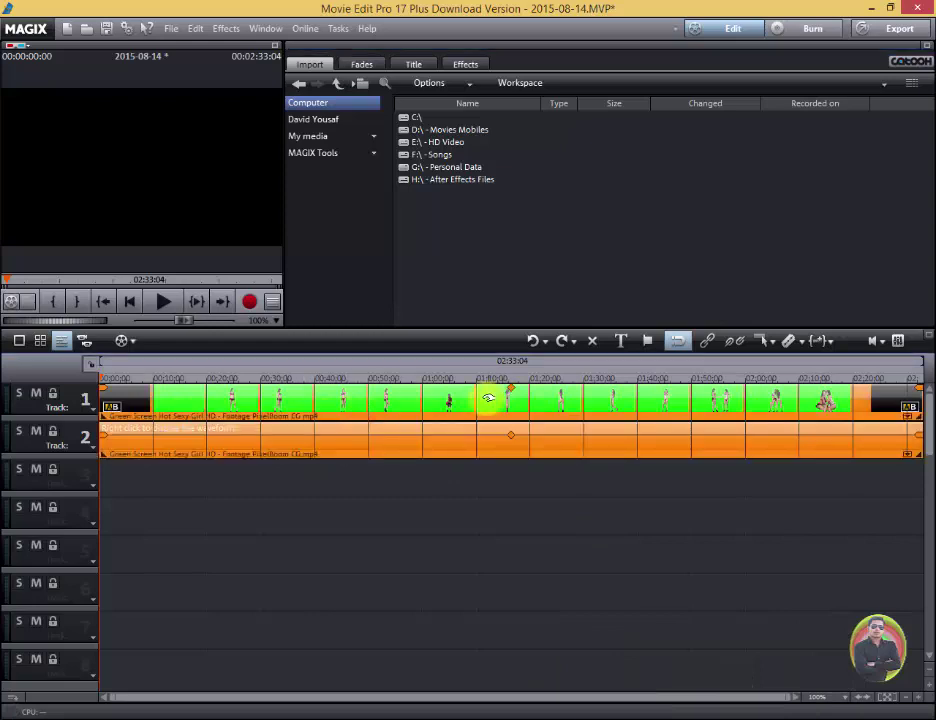
click(735, 341)
click(520, 447)
mouse_move(464, 450)
mouse_down()
mouse_move(464, 510)
mouse_move(400, 422)
mouse_move(397, 438)
mouse_up()
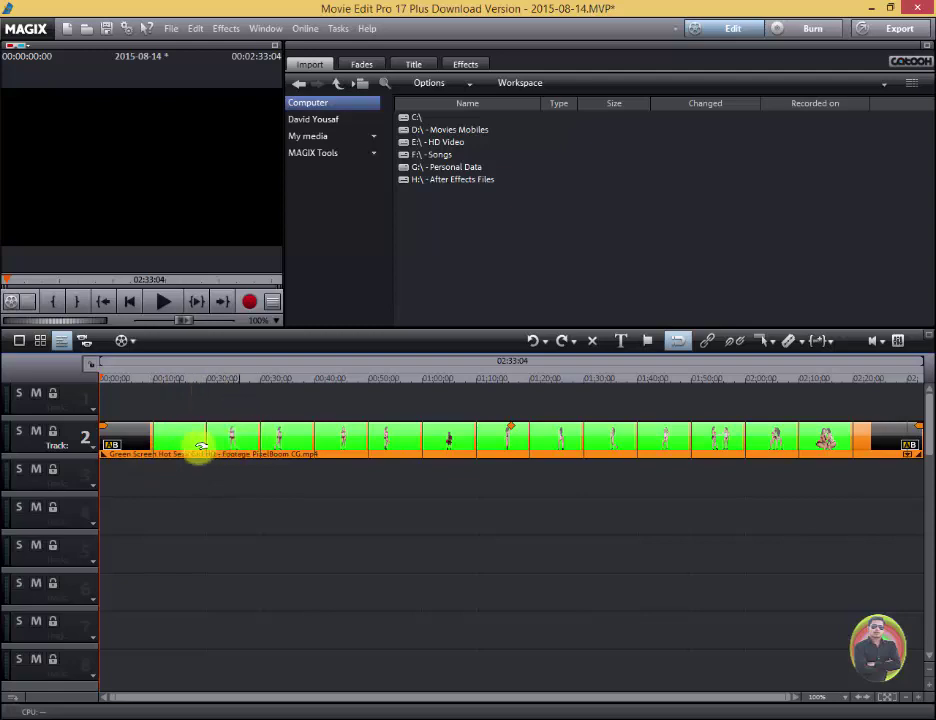
click(107, 375)
mouse_move(123, 372)
mouse_down()
mouse_move(211, 370)
mouse_move(163, 379)
mouse_up()
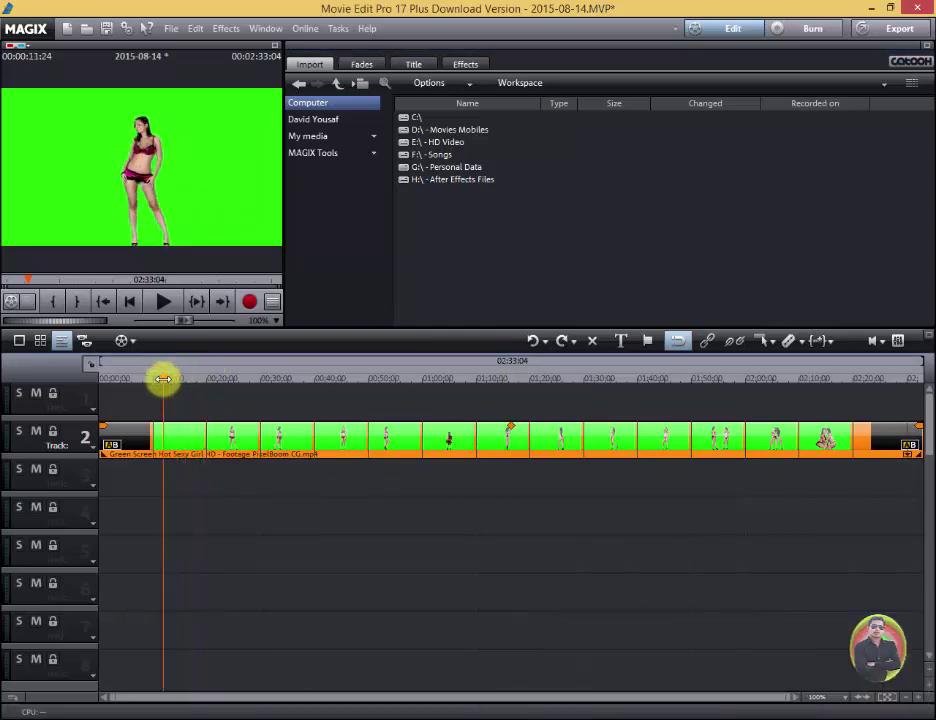
Trim off the part of the dancer clip before the playhead.
click(773, 342)
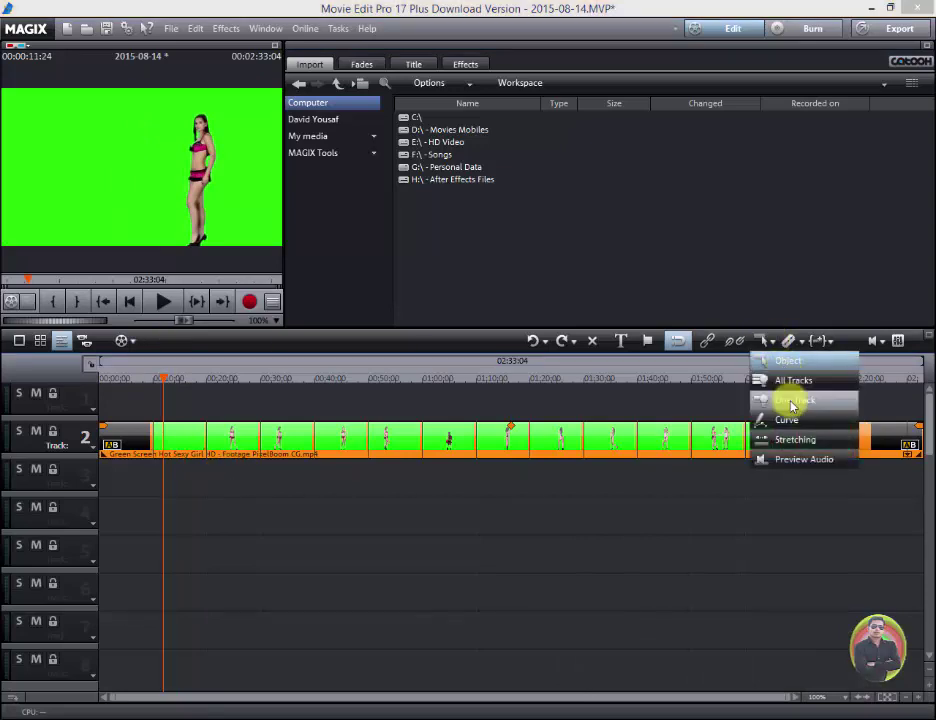
click(804, 341)
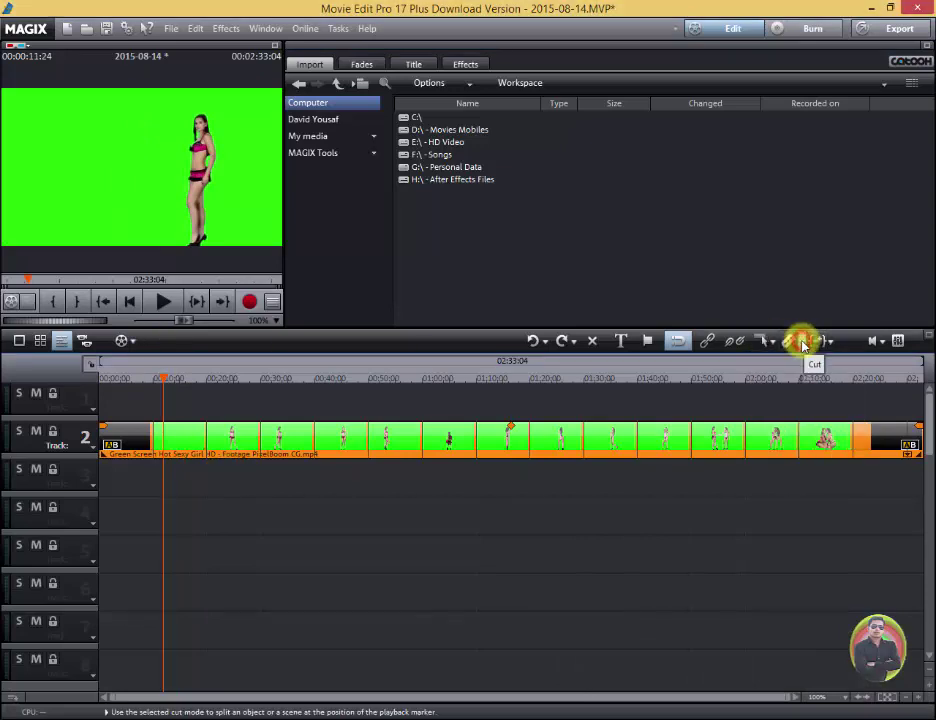
click(804, 341)
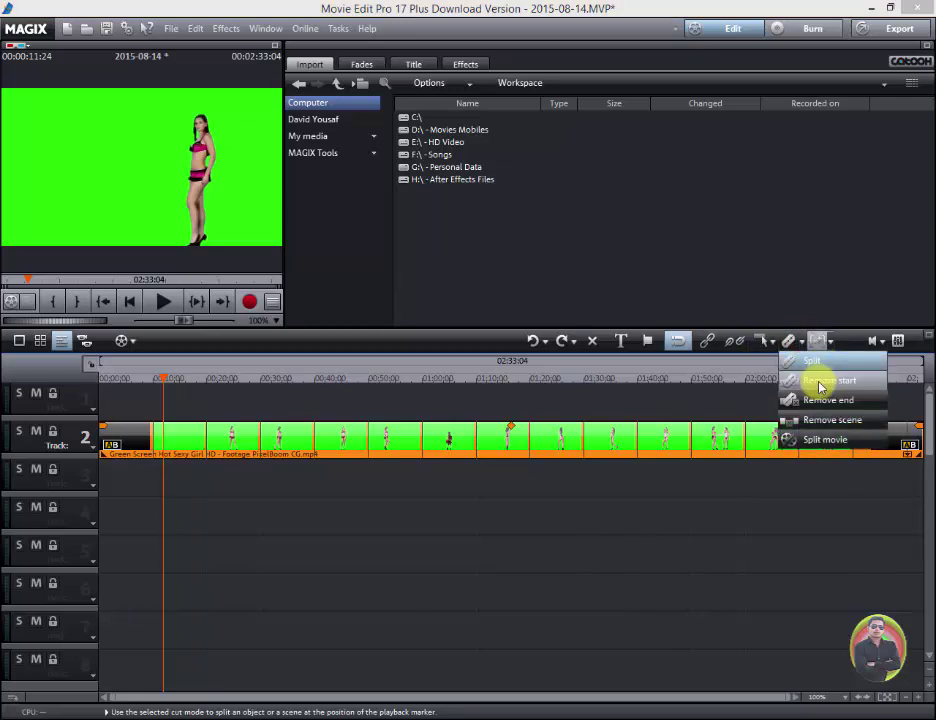
click(819, 383)
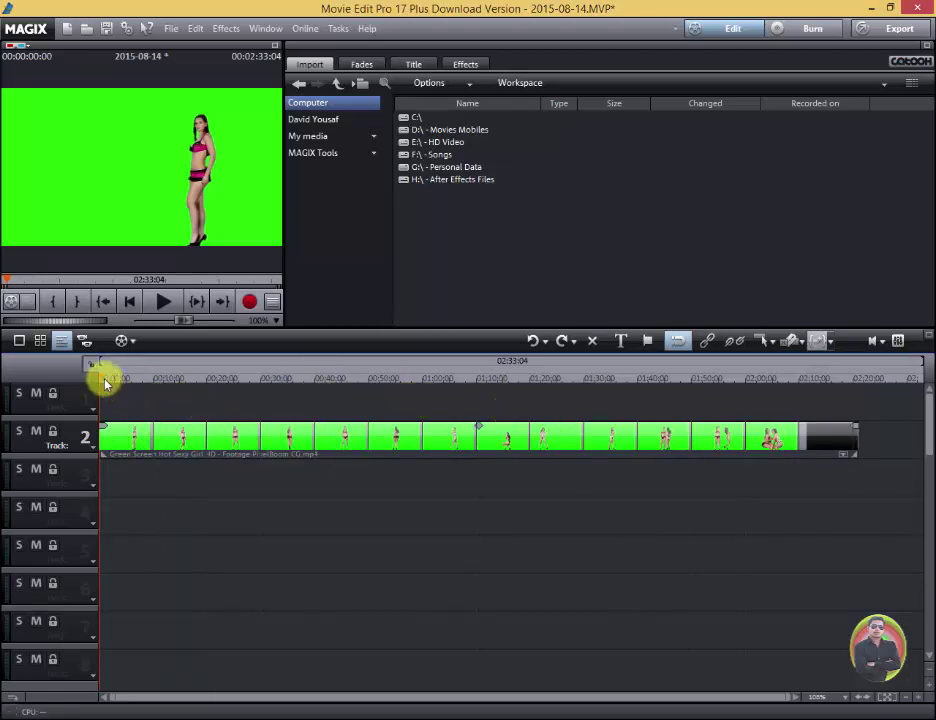
Remove the clip's end after the playhead so the movie runs 01:49:18, then select the trimmed clip.
mouse_move(100, 376)
mouse_down()
mouse_move(787, 407)
mouse_move(681, 399)
mouse_move(690, 398)
mouse_up()
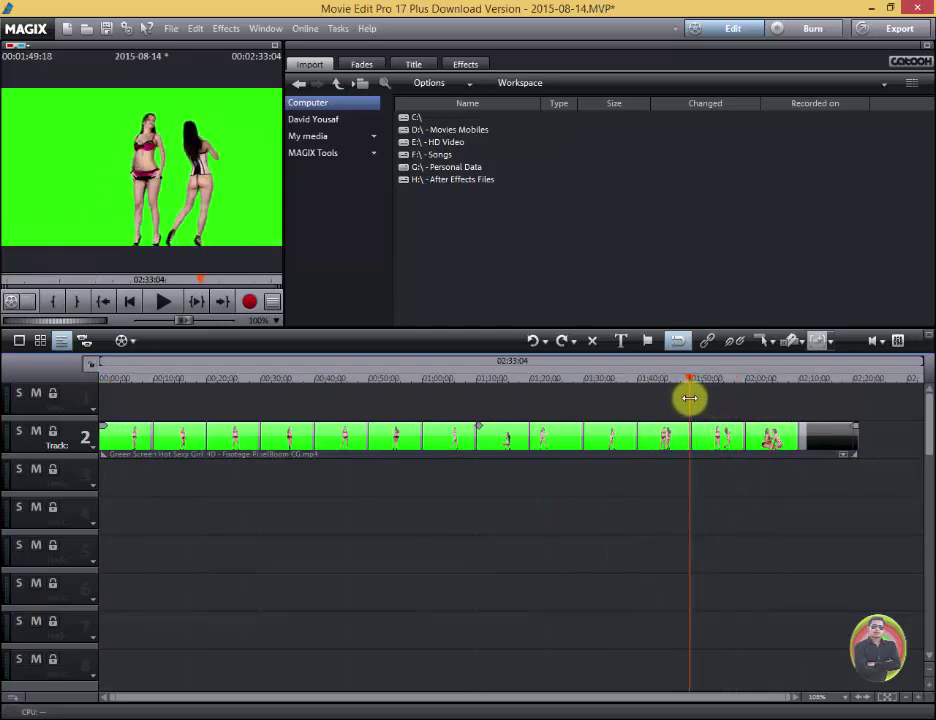
click(800, 341)
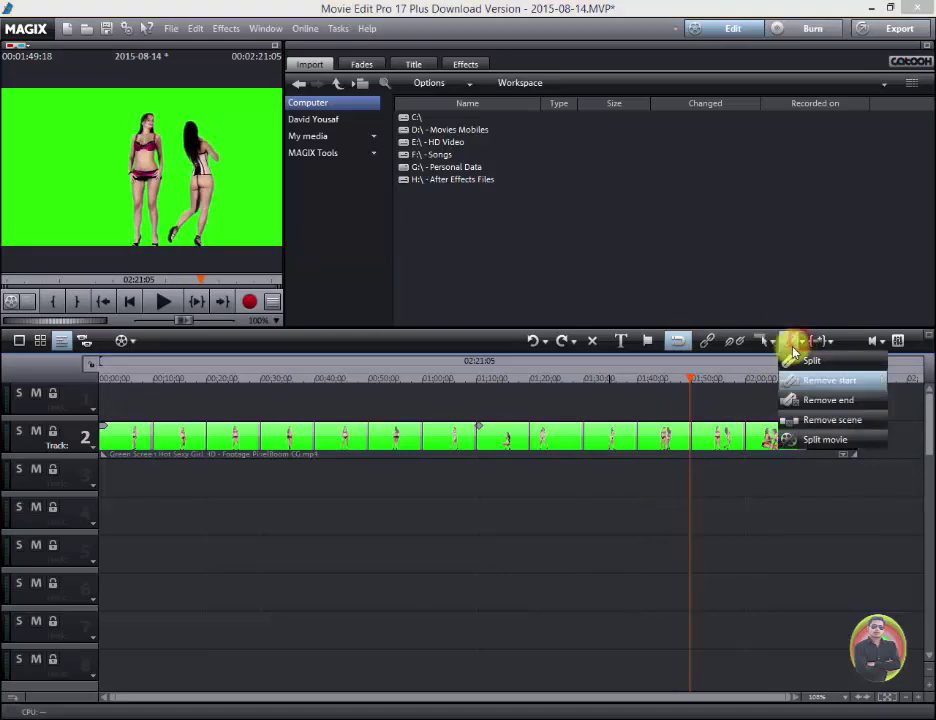
click(828, 403)
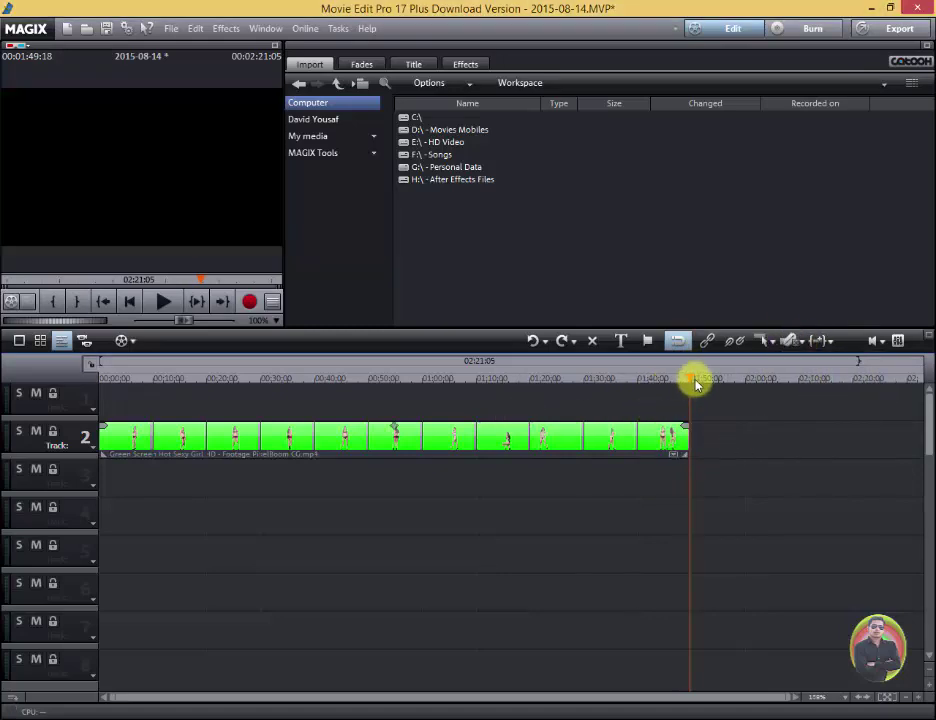
click(119, 388)
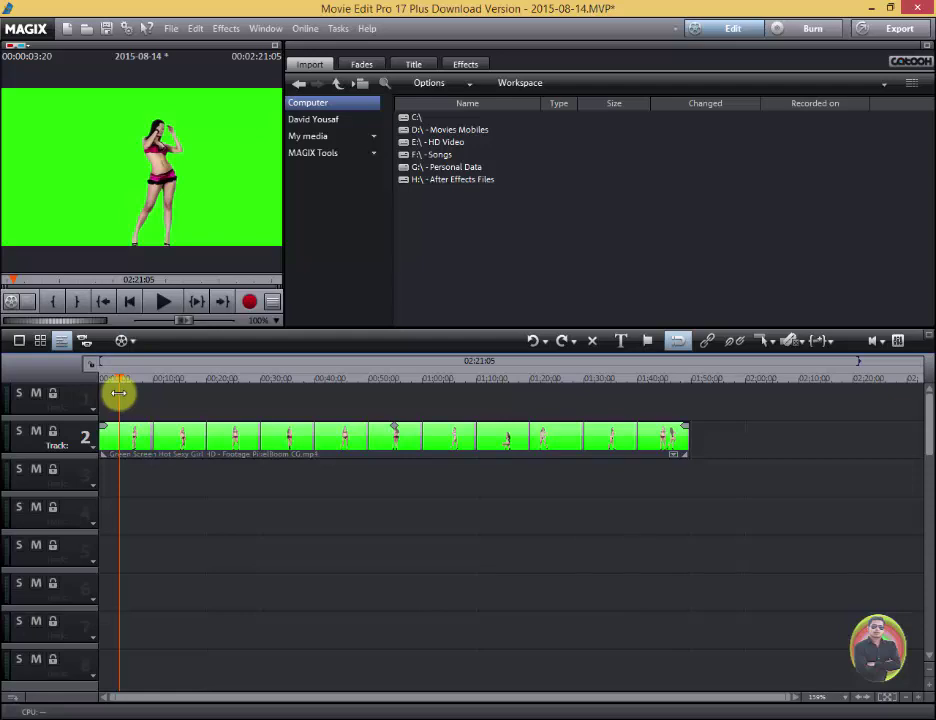
drag(119, 393, 116, 390)
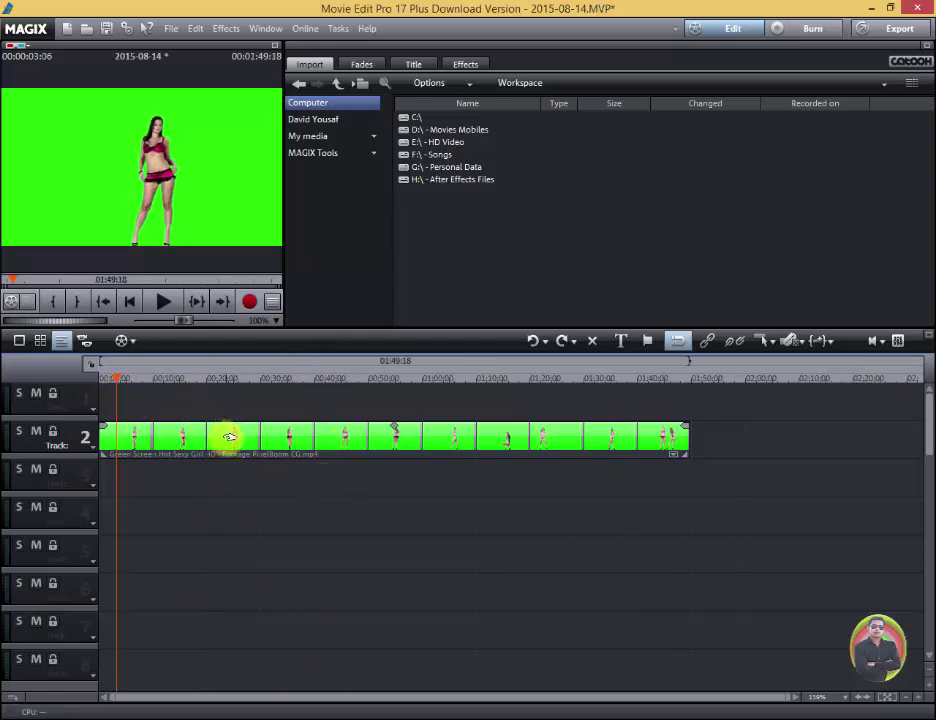
drag(226, 434, 233, 446)
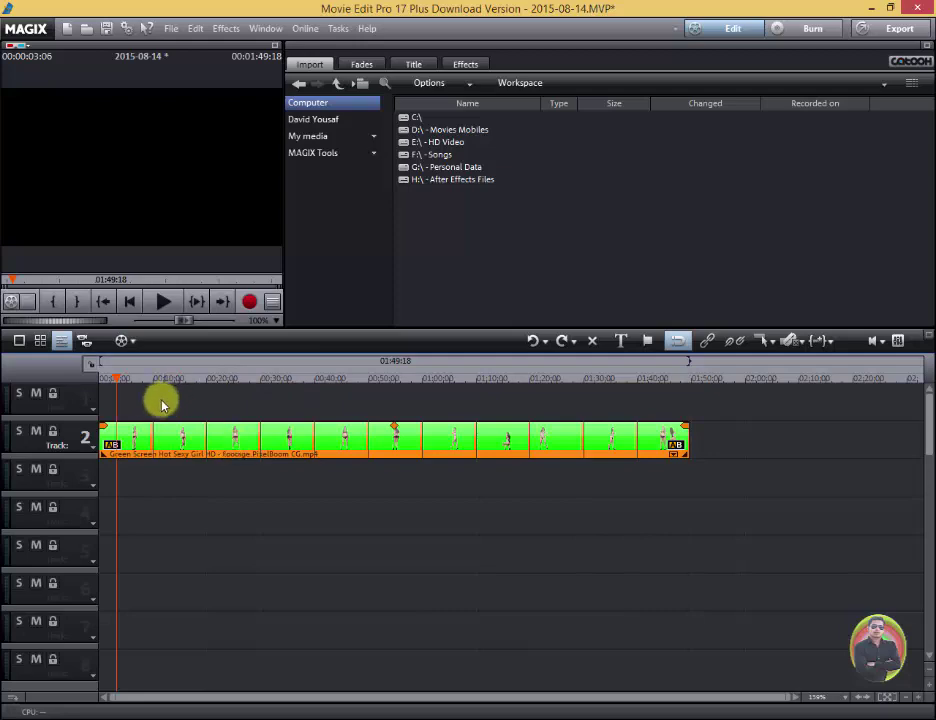
click(118, 378)
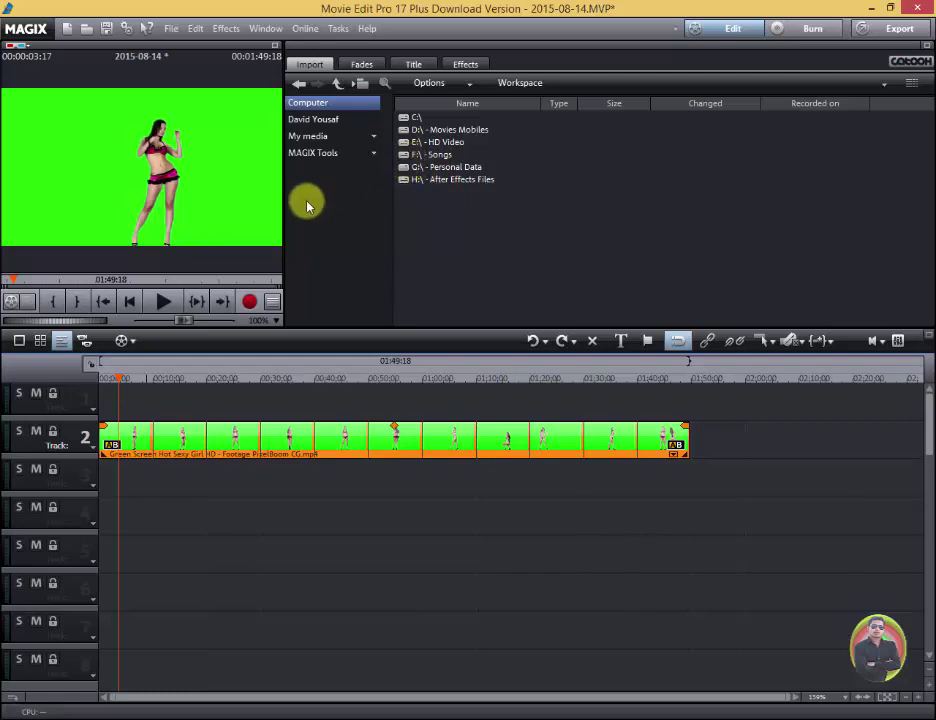
Browse the import browser to the F:\WallPapers\Fresh view folder.
double_click(440, 154)
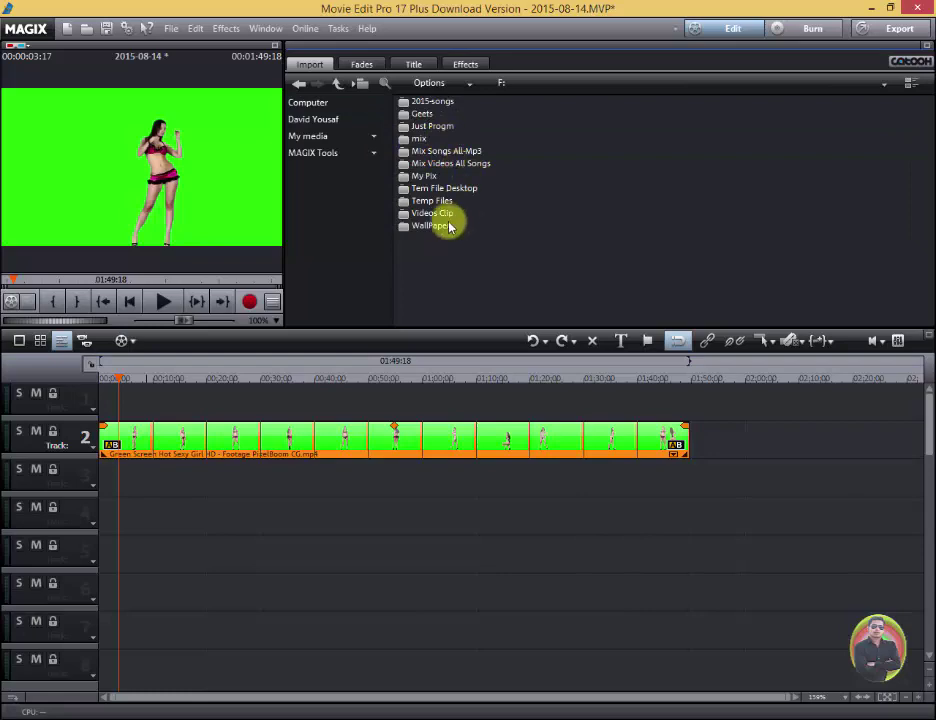
double_click(442, 222)
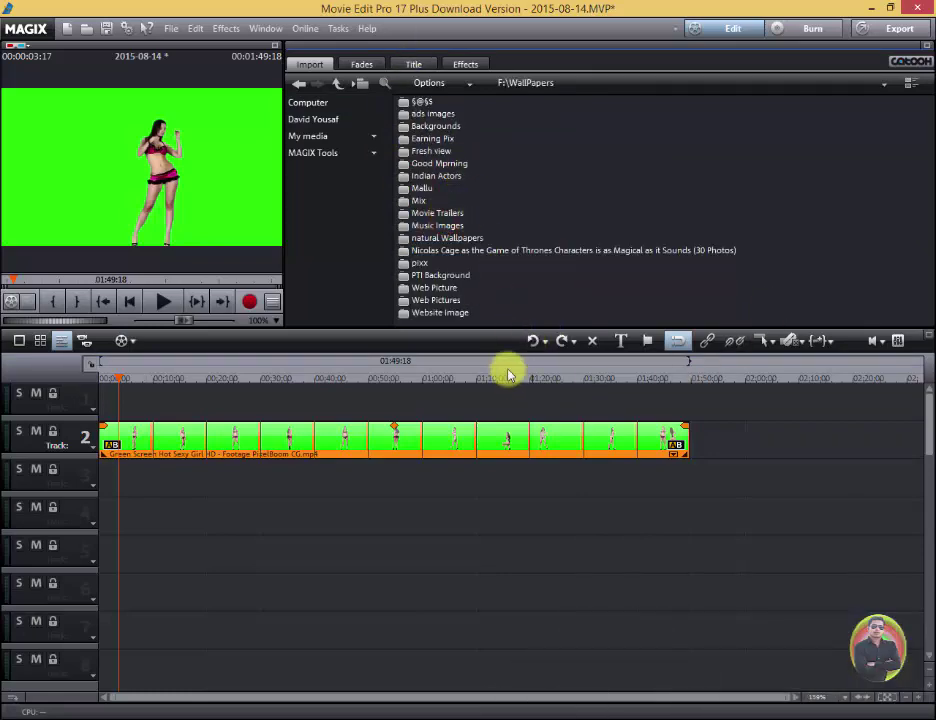
double_click(443, 153)
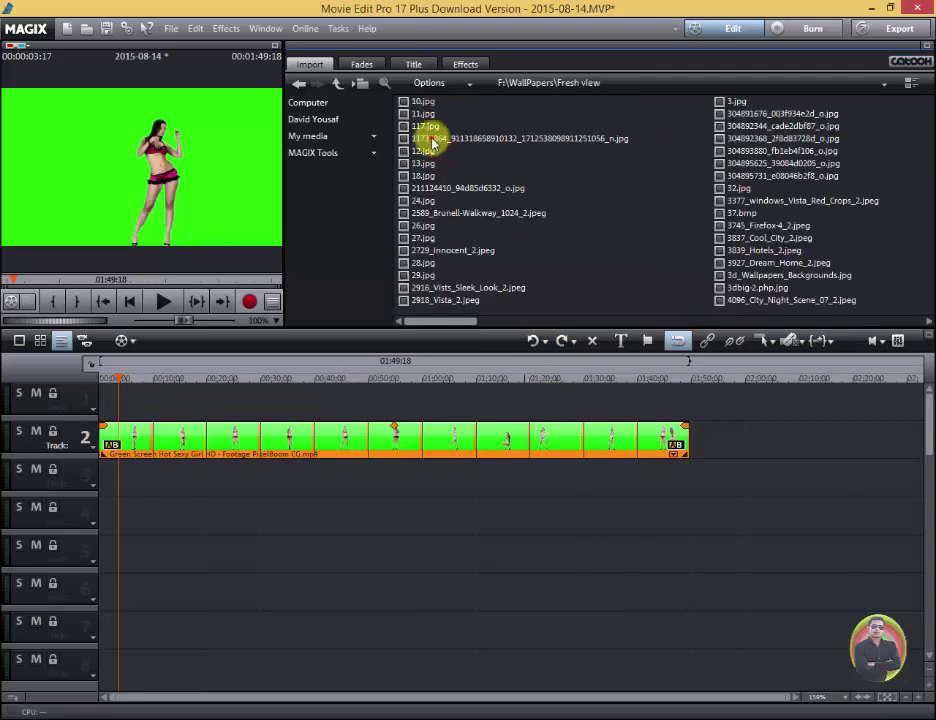
click(432, 140)
Preview wallpapers such as 18.jpg, 29.jpg, 3839_Hotels_2.jpeg and a mountain-lake image.
click(428, 176)
click(436, 213)
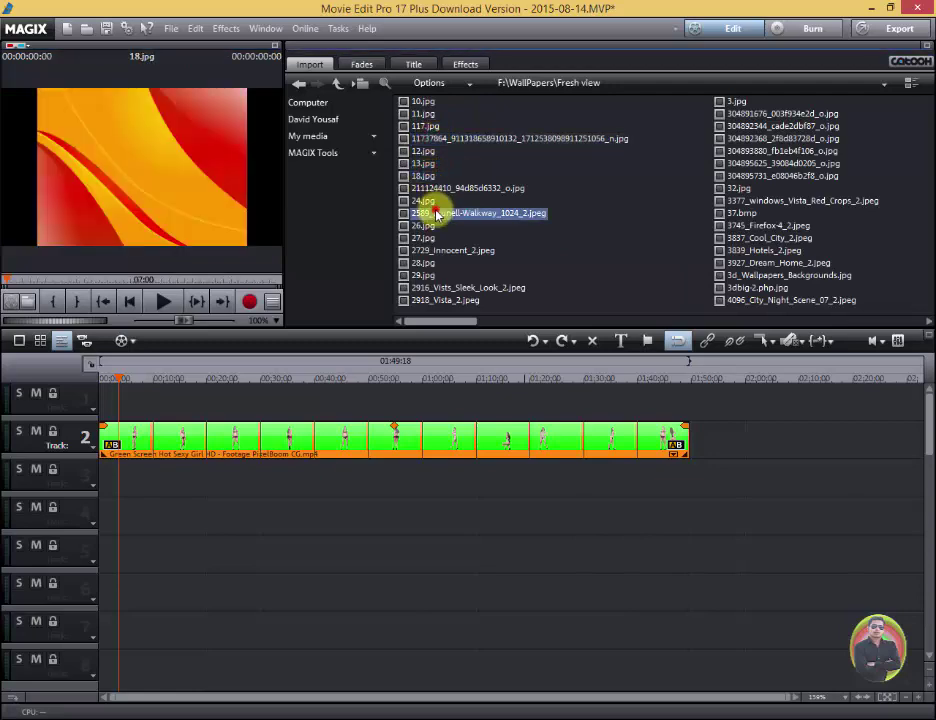
click(422, 238)
click(422, 275)
click(424, 300)
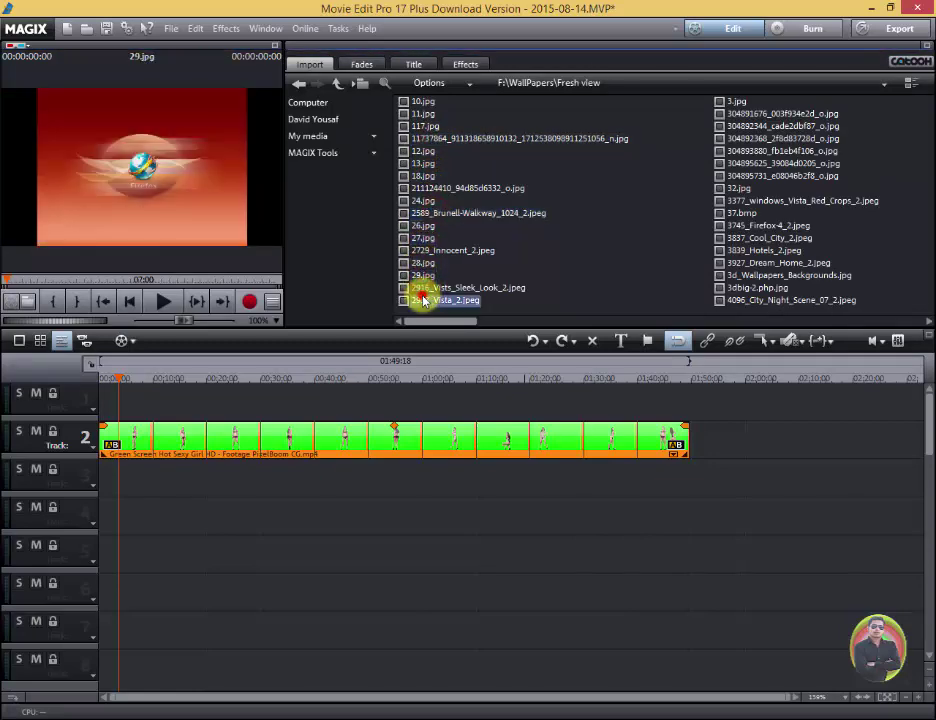
click(733, 250)
click(748, 226)
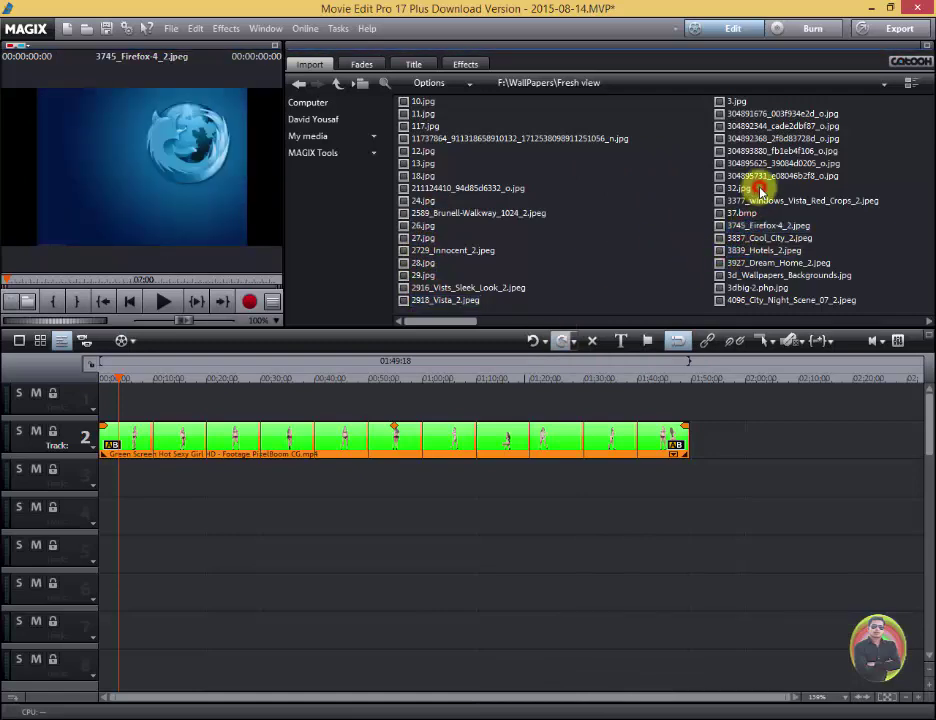
click(762, 163)
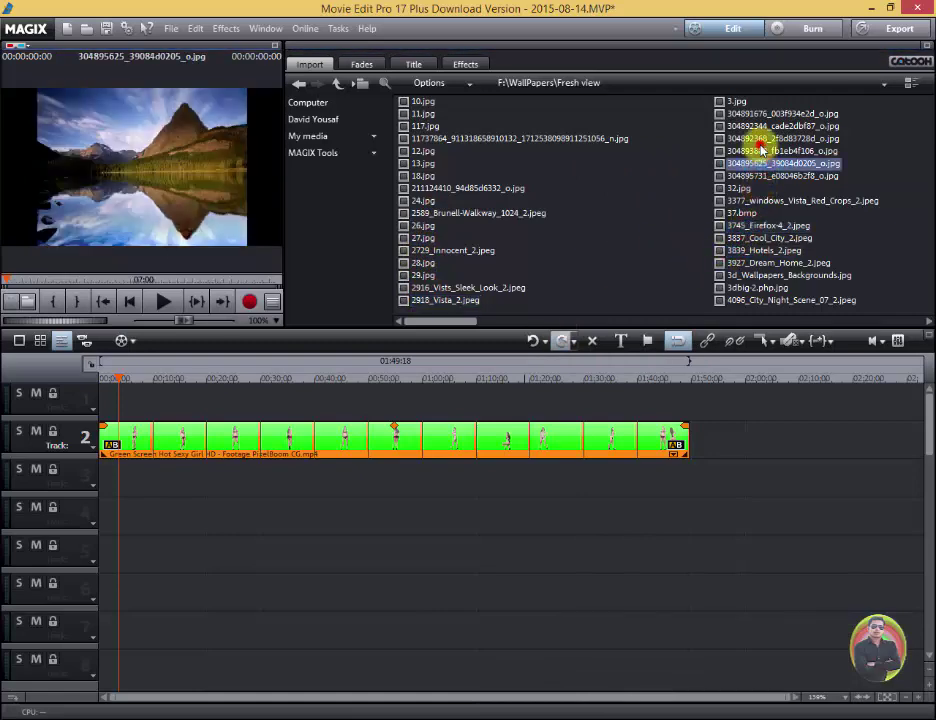
Preview more wallpapers in the second column, including the green grass image.
click(762, 138)
click(765, 126)
click(766, 114)
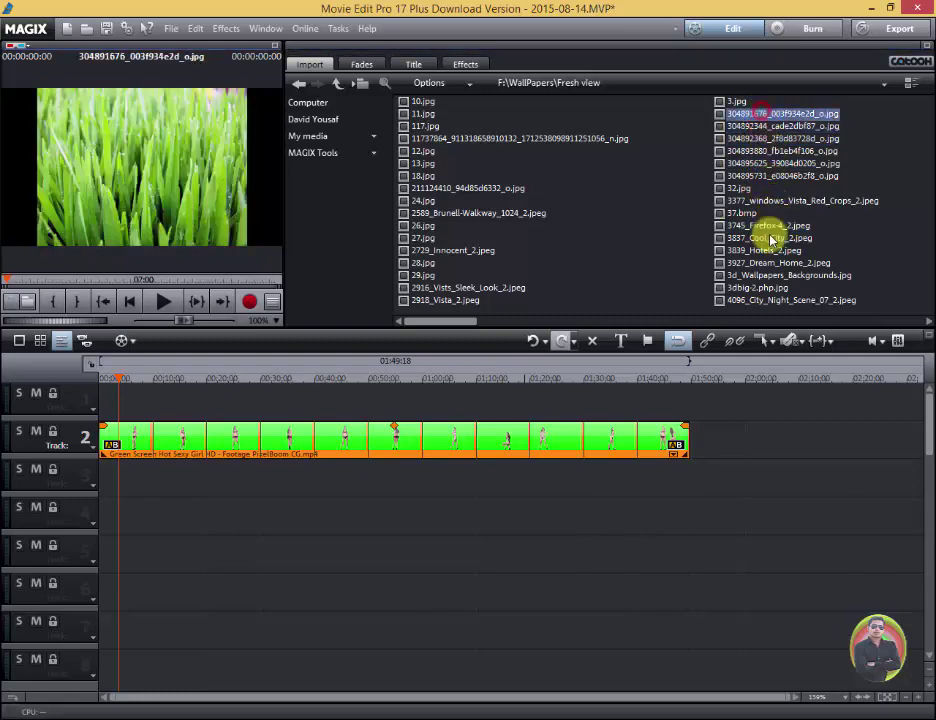
click(766, 250)
drag(768, 298, 768, 307)
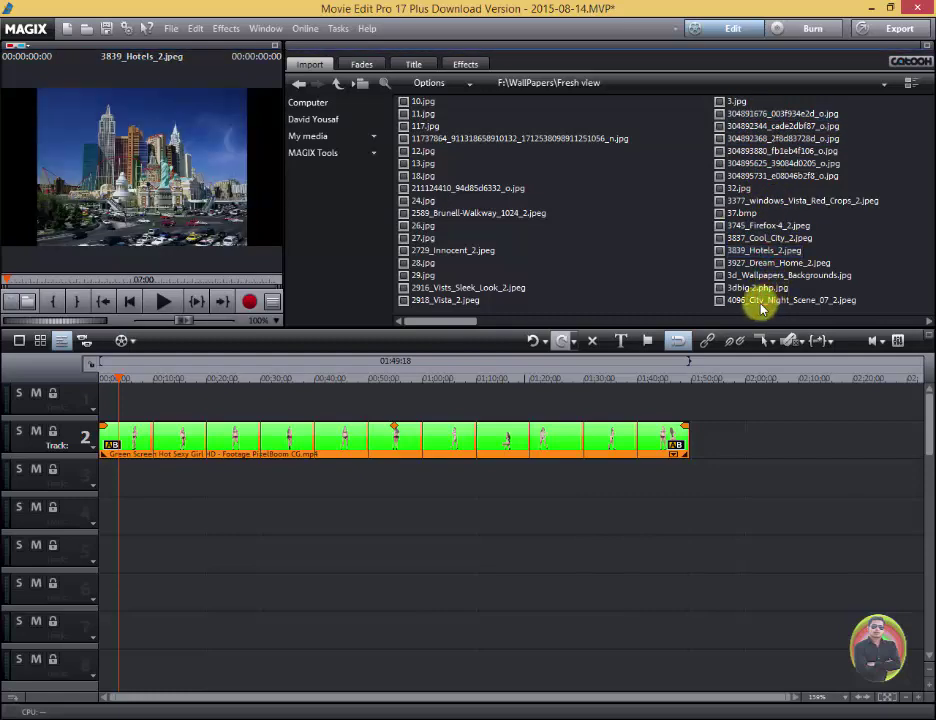
Place 4096_City_Night_Scene_07_2.jpeg at track 1's start and extend it to about 28 seconds.
click(758, 299)
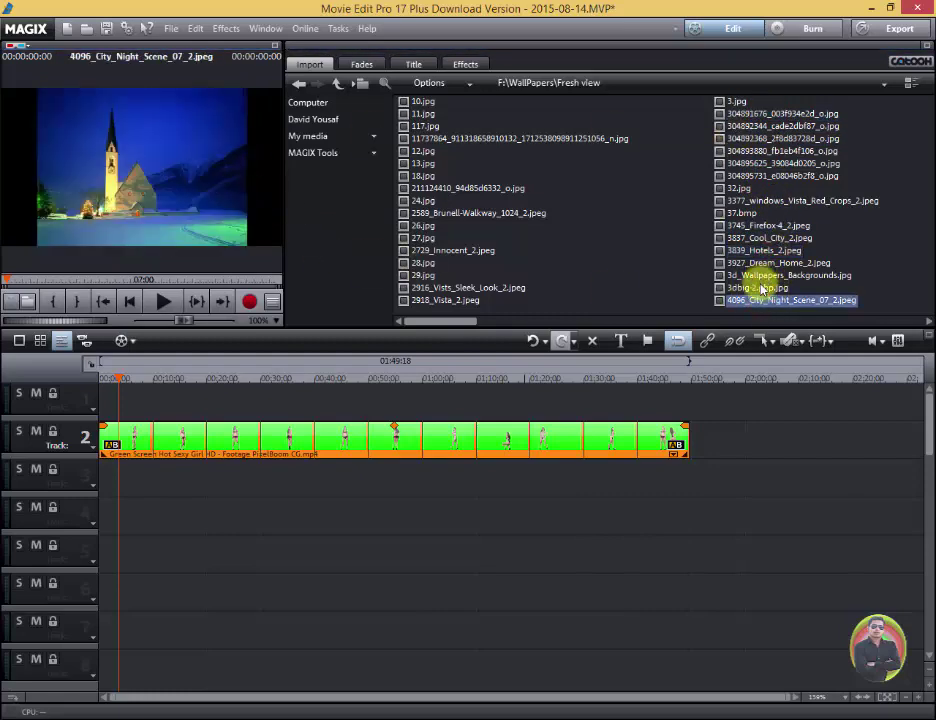
drag(758, 302, 125, 396)
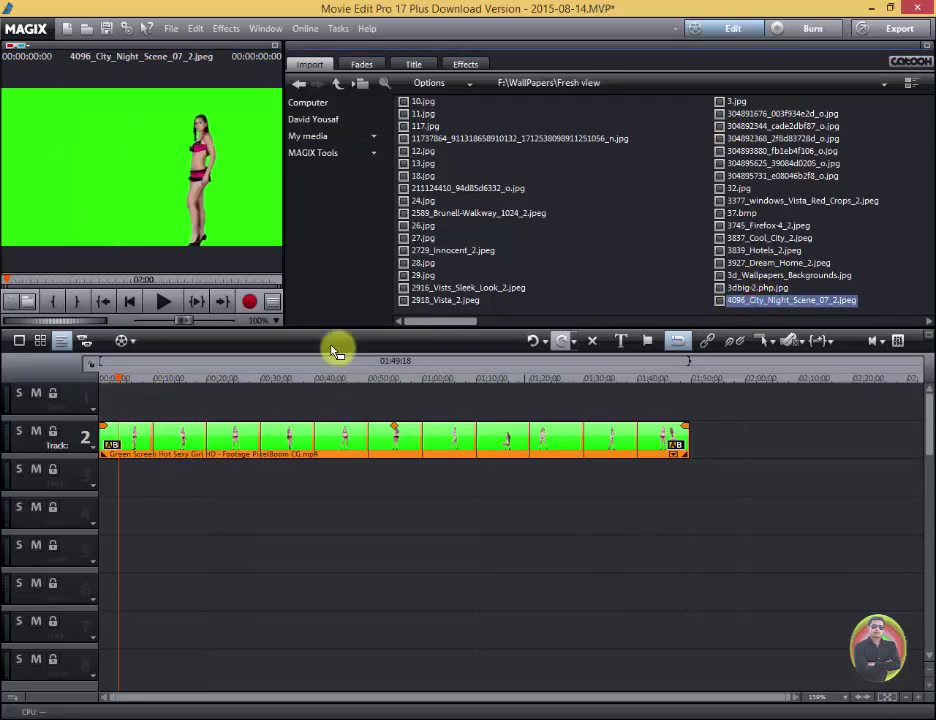
click(660, 421)
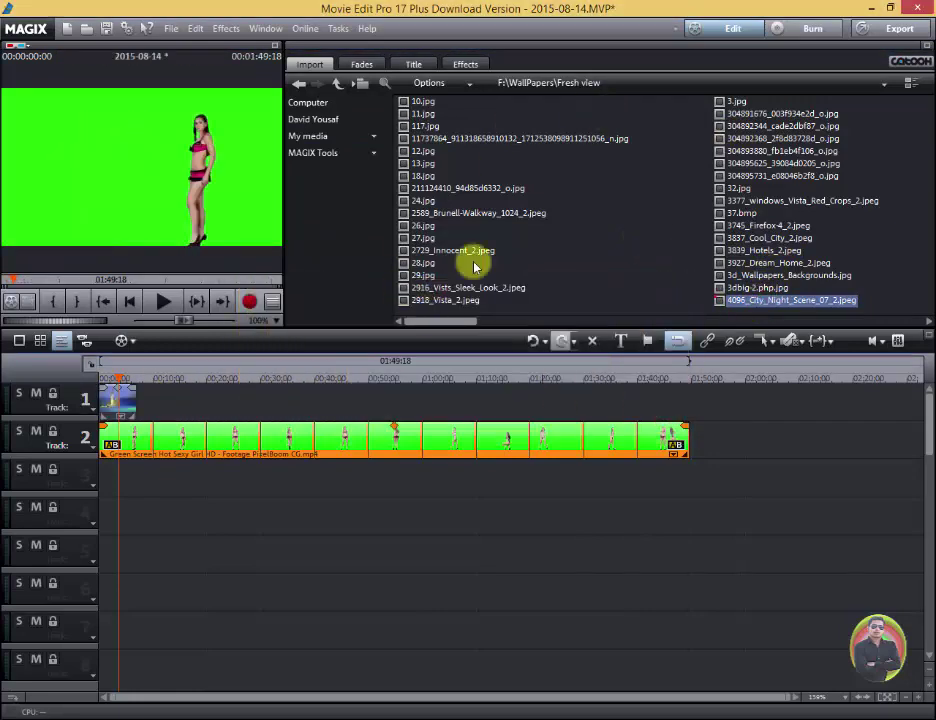
drag(133, 399, 251, 400)
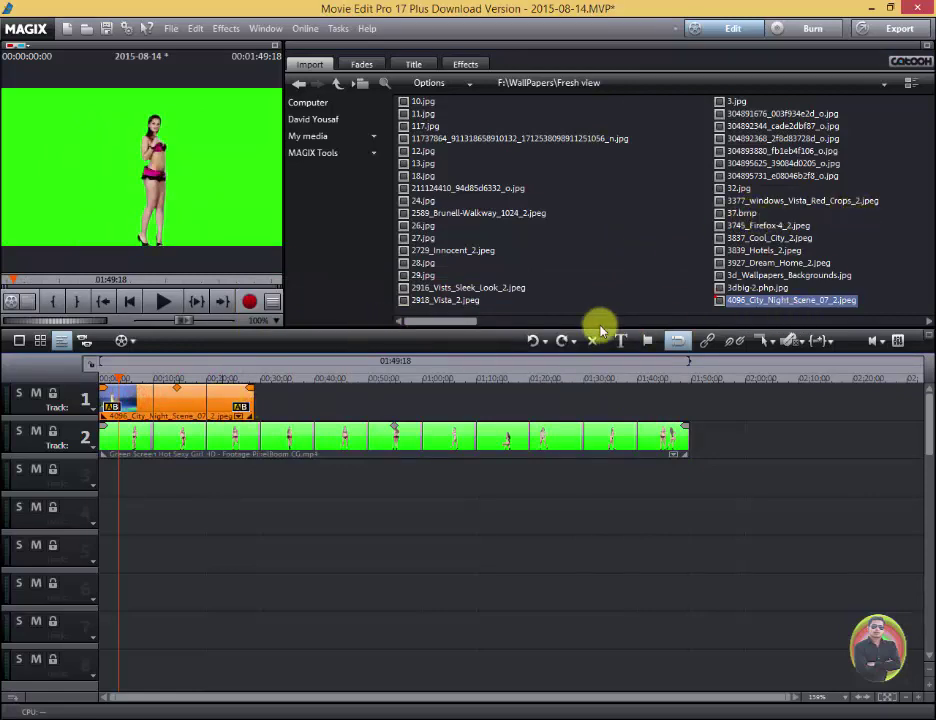
drag(462, 321, 512, 307)
Add 6501_My_Water_front_Home_2.jpeg after the night image on track 1 and lengthen it.
click(662, 101)
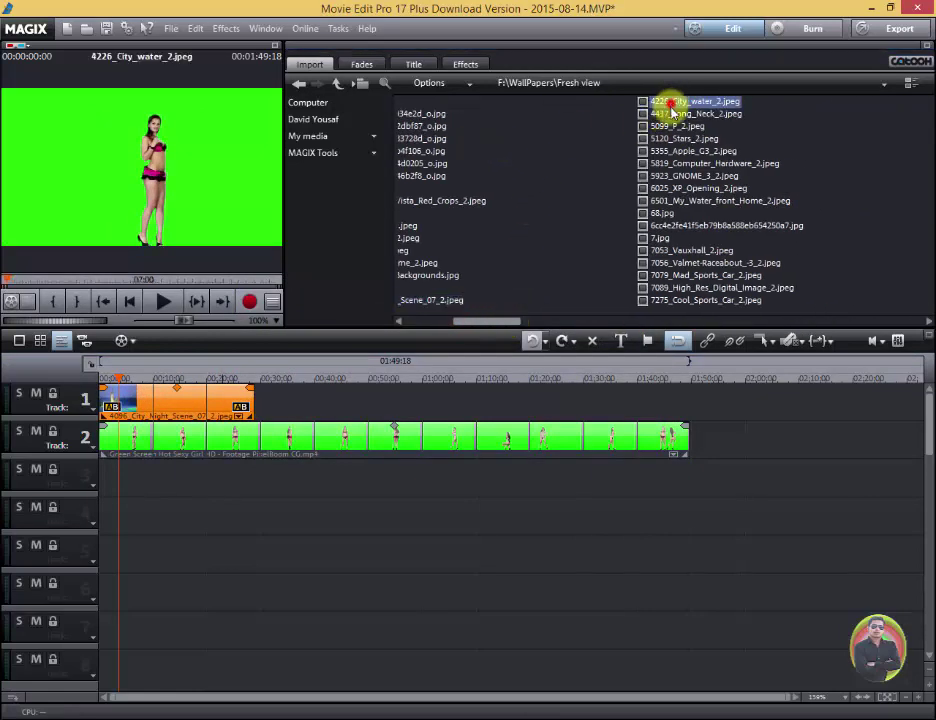
click(675, 139)
click(675, 150)
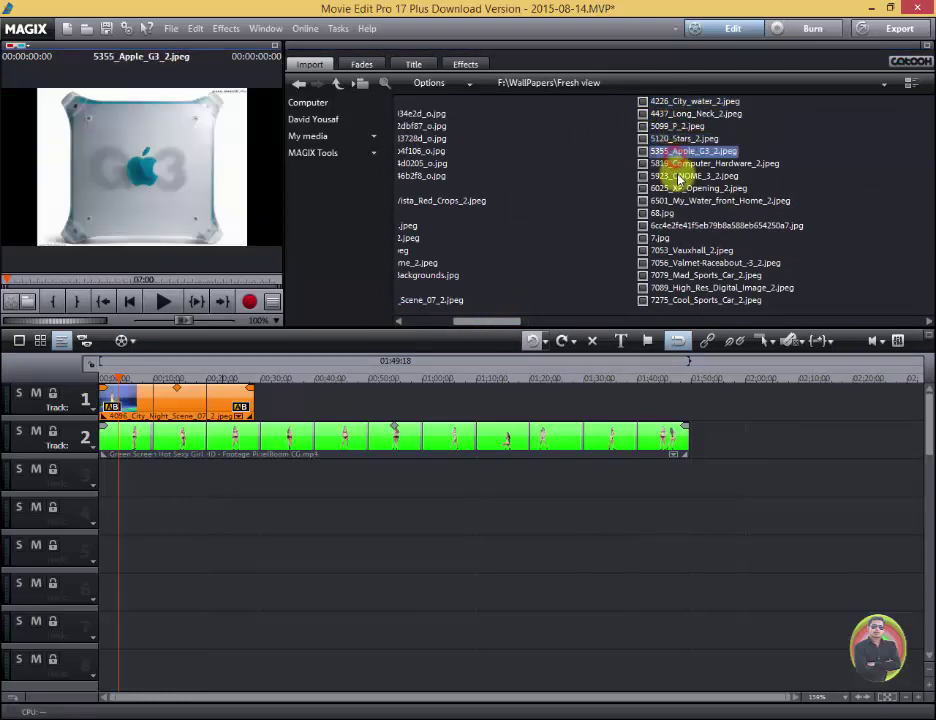
click(680, 201)
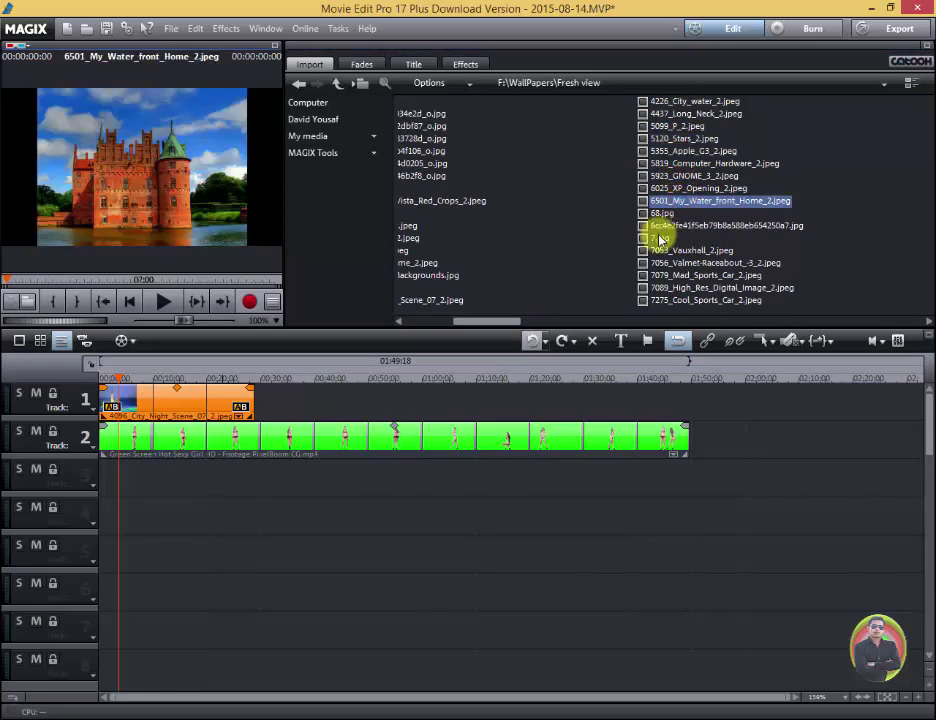
drag(710, 202, 290, 398)
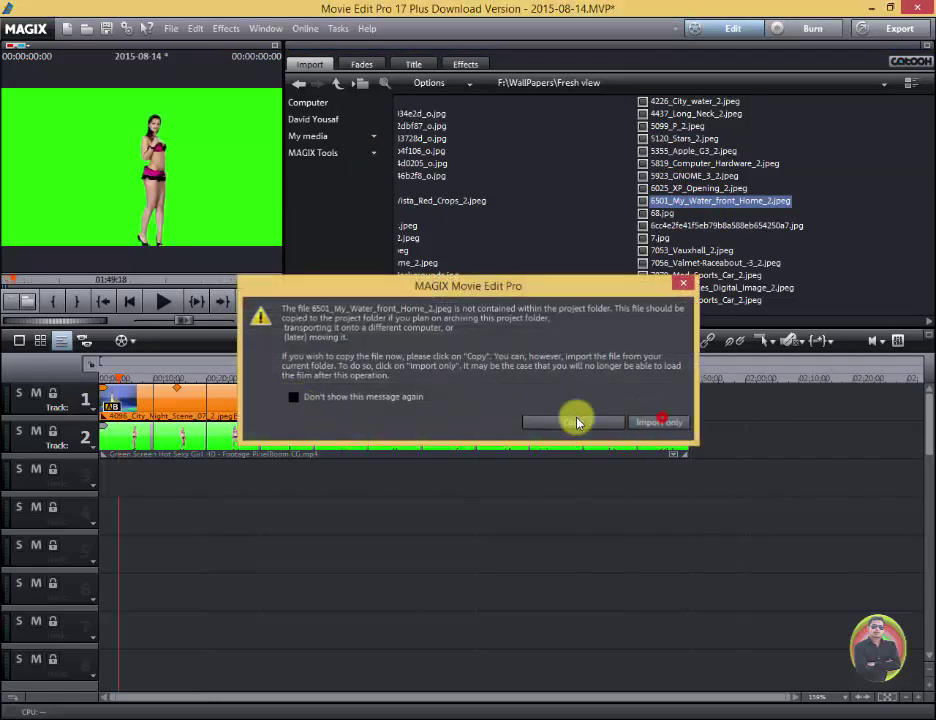
click(577, 423)
drag(290, 397, 412, 393)
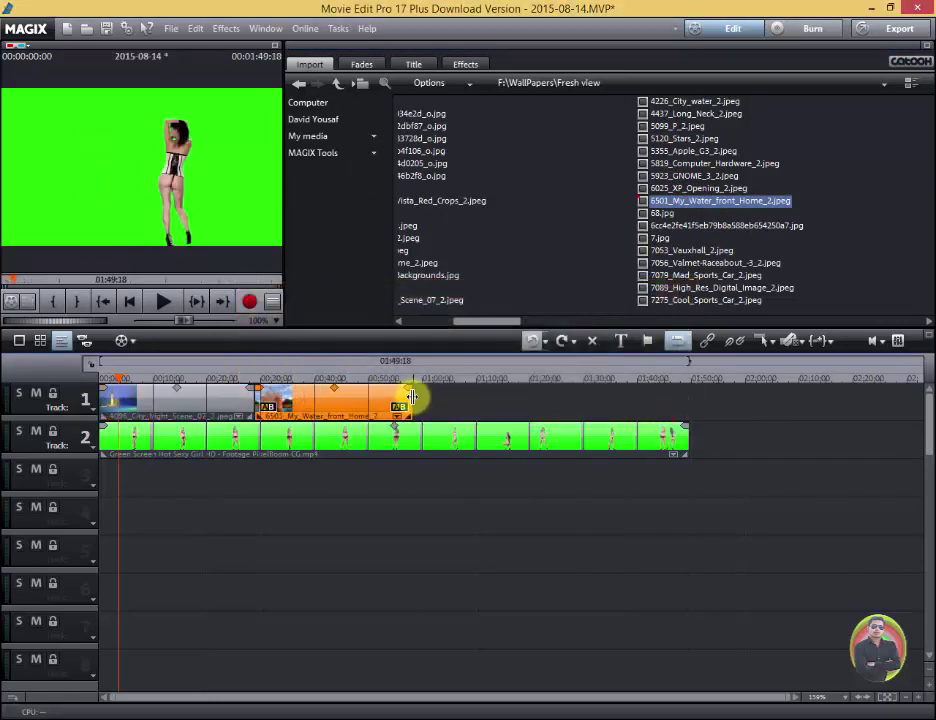
Add 7275_Cool_Sports_Car_2.jpeg after the waterfront clip with Import only and lengthen it.
click(708, 228)
click(665, 262)
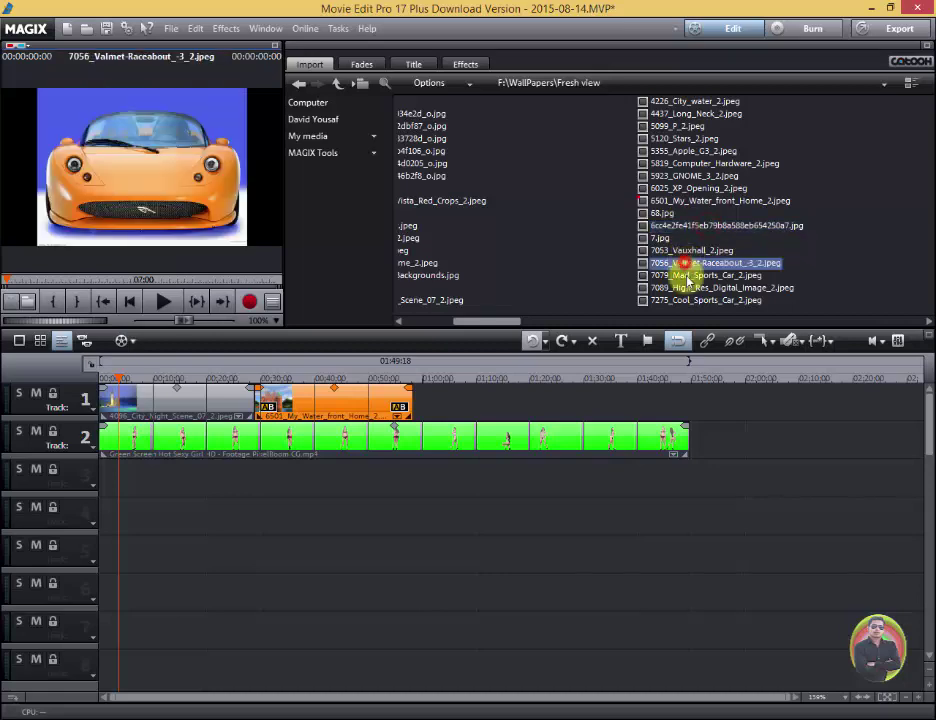
click(668, 287)
click(685, 300)
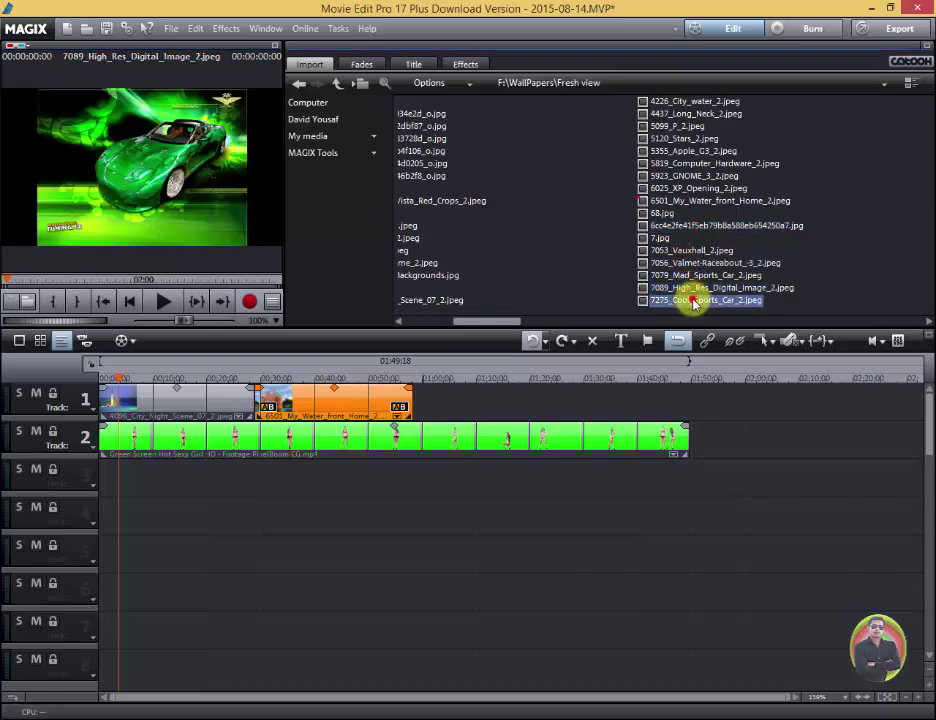
drag(705, 300, 435, 403)
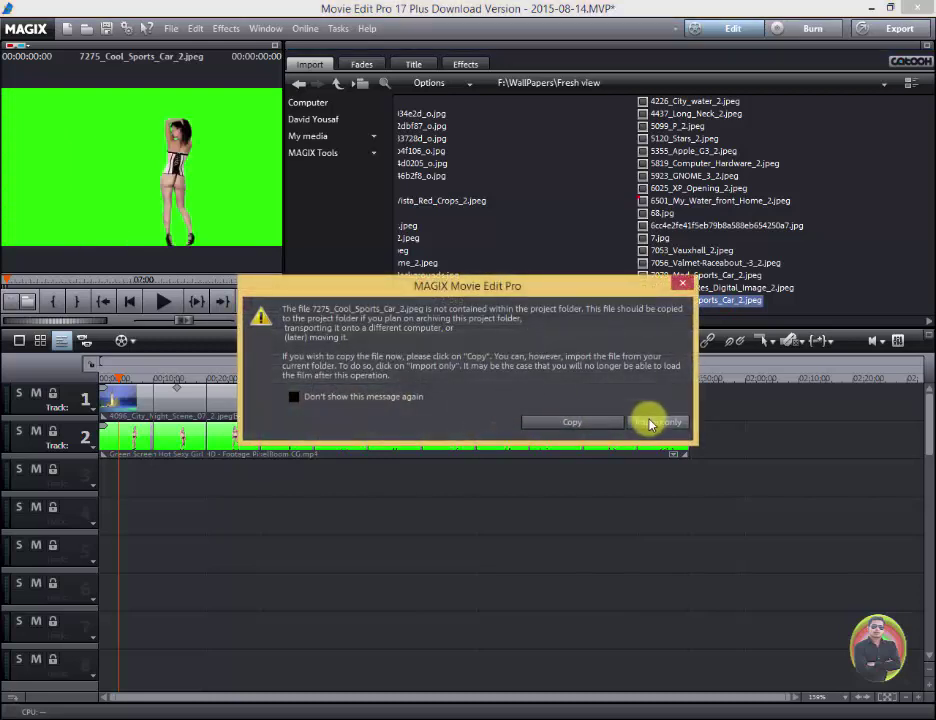
click(654, 421)
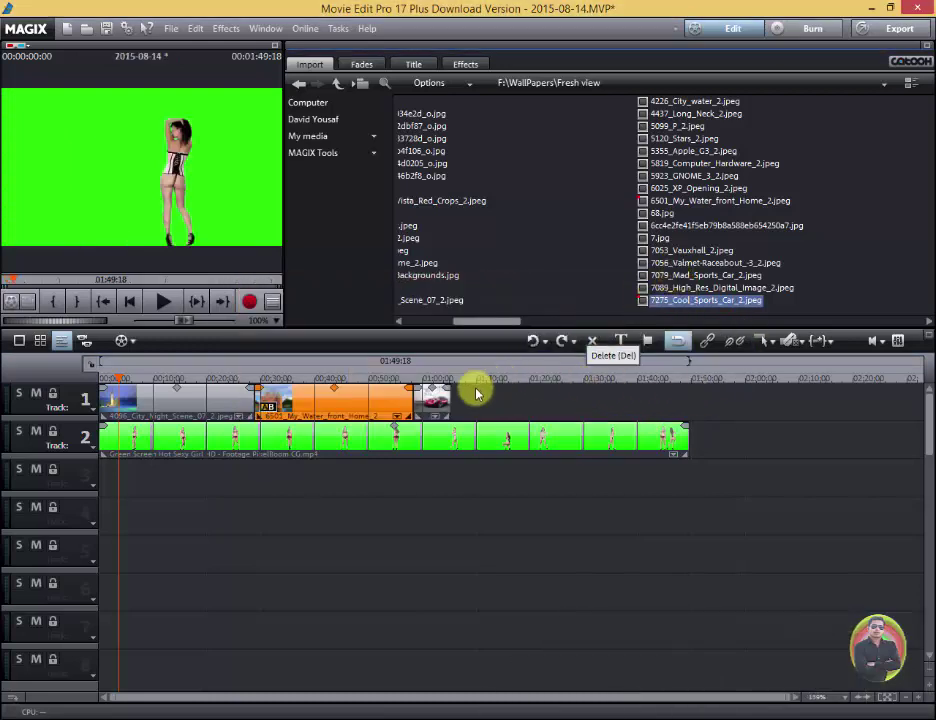
drag(452, 402, 524, 395)
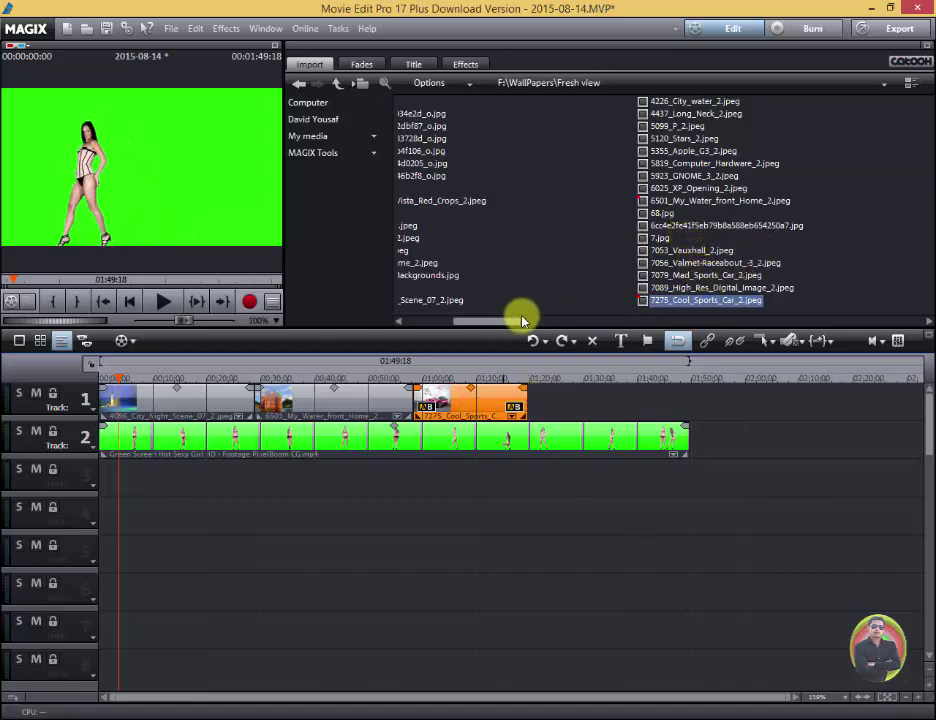
Preview the remaining wallpapers and settle on the 8889_3d_digital_6_2 city image.
drag(519, 320, 565, 320)
click(606, 102)
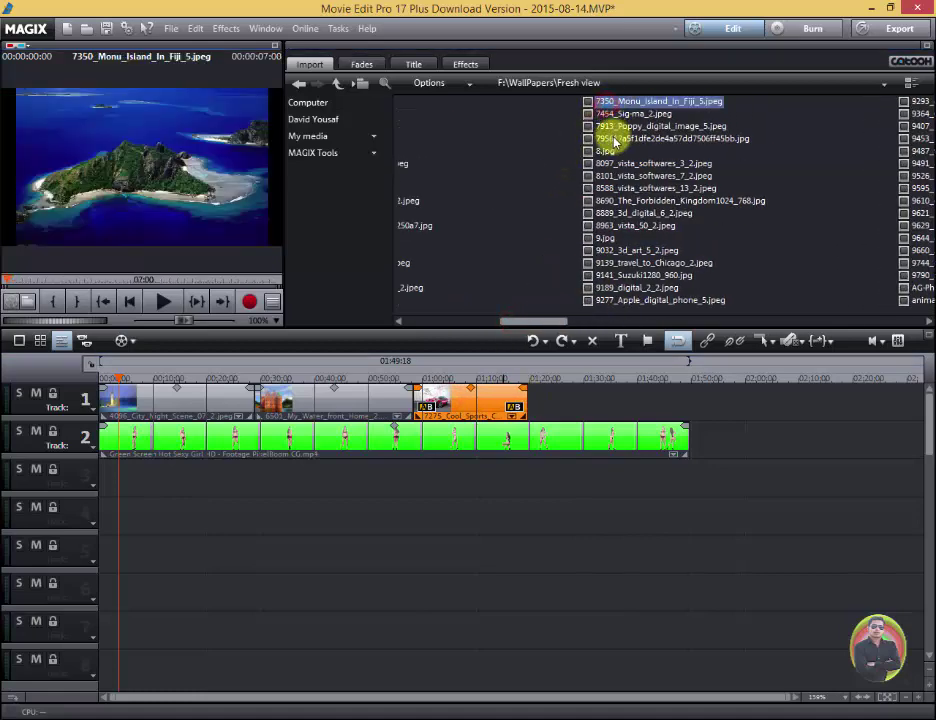
click(613, 139)
click(610, 163)
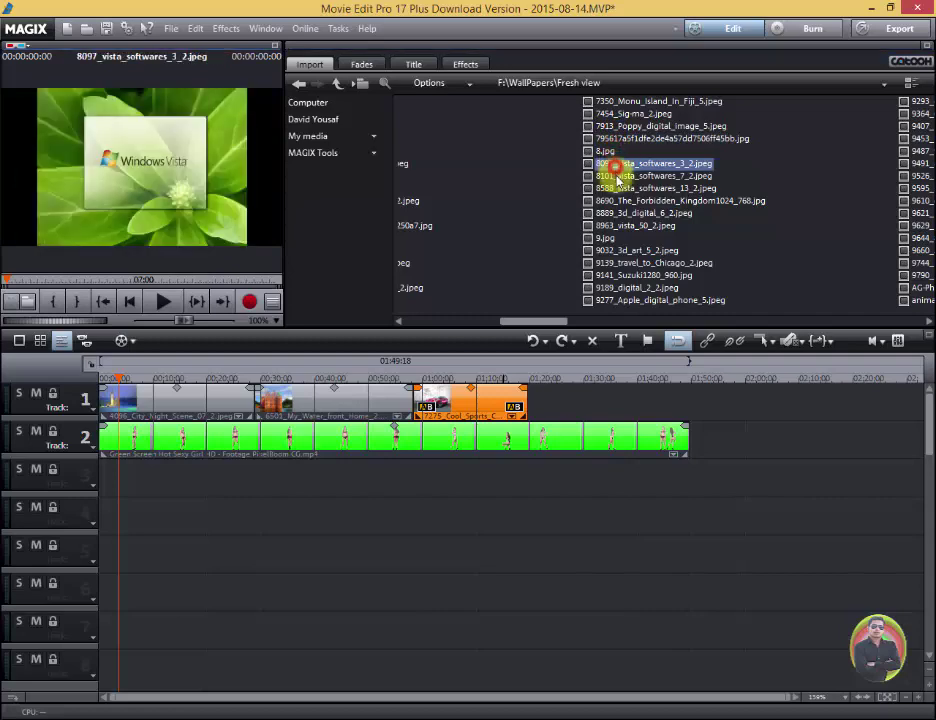
click(617, 188)
click(622, 212)
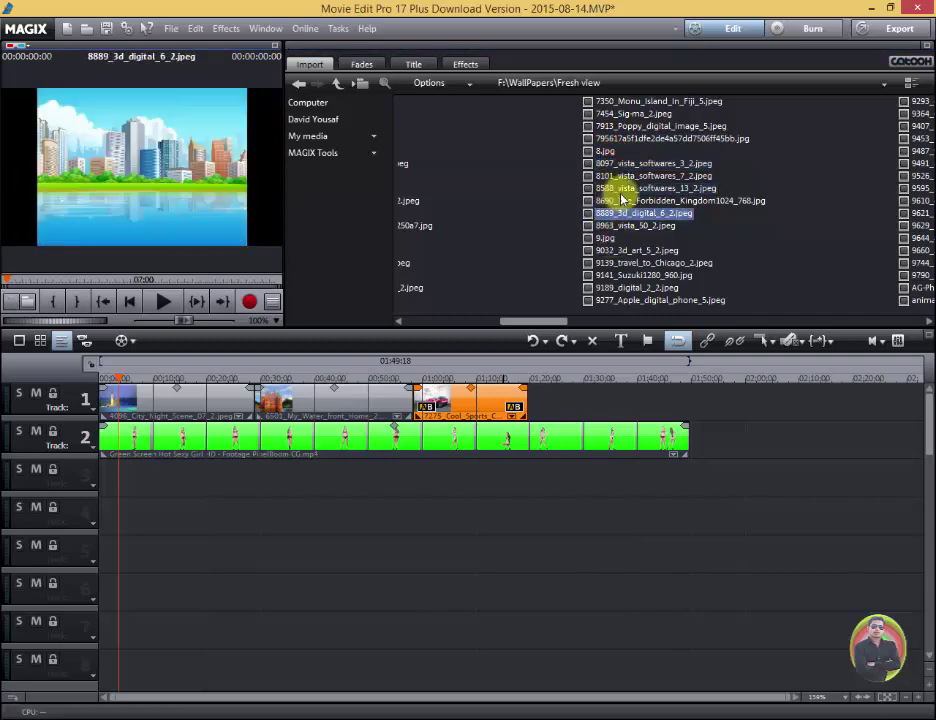
click(622, 226)
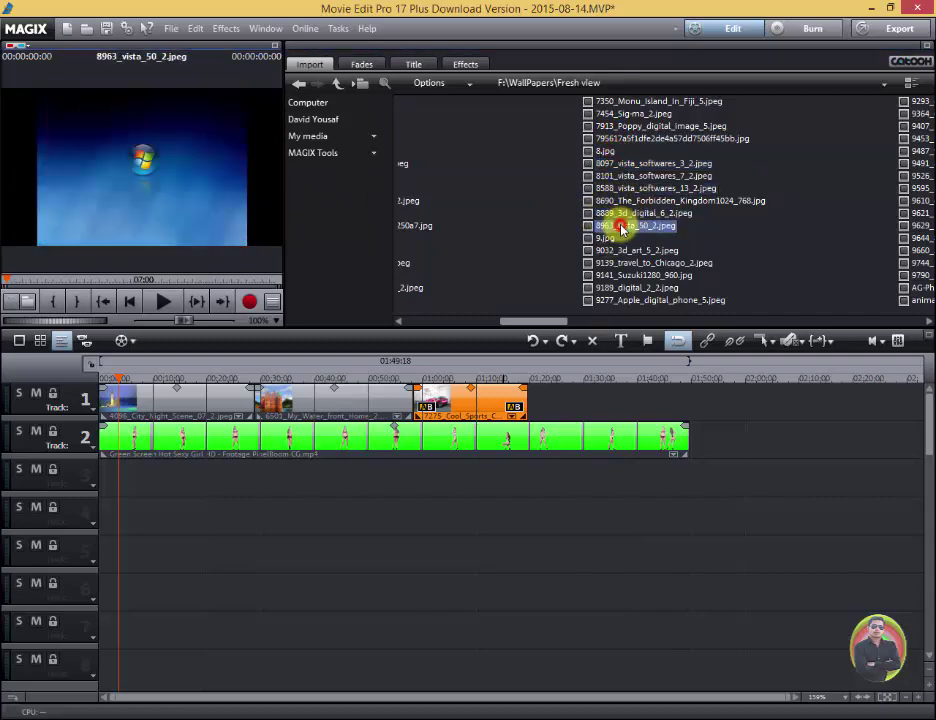
click(626, 213)
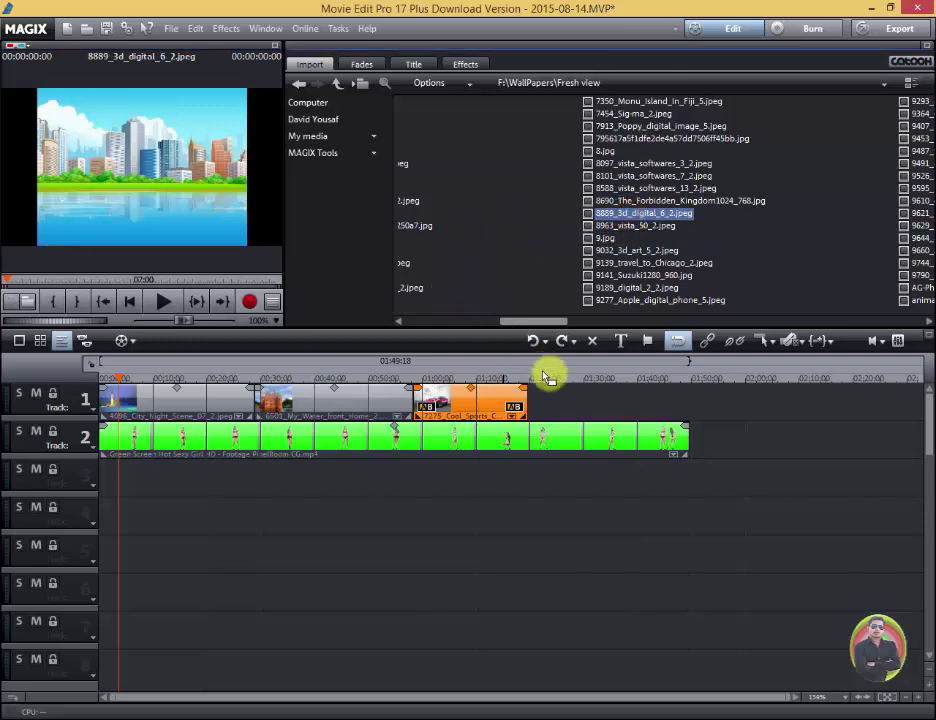
Place 8889_3d_digital_6_2.jpeg after the car clip with Import only, then select the dancer clip.
mouse_move(449, 276)
mouse_down()
mouse_move(549, 401)
mouse_move(685, 394)
mouse_up()
click(657, 424)
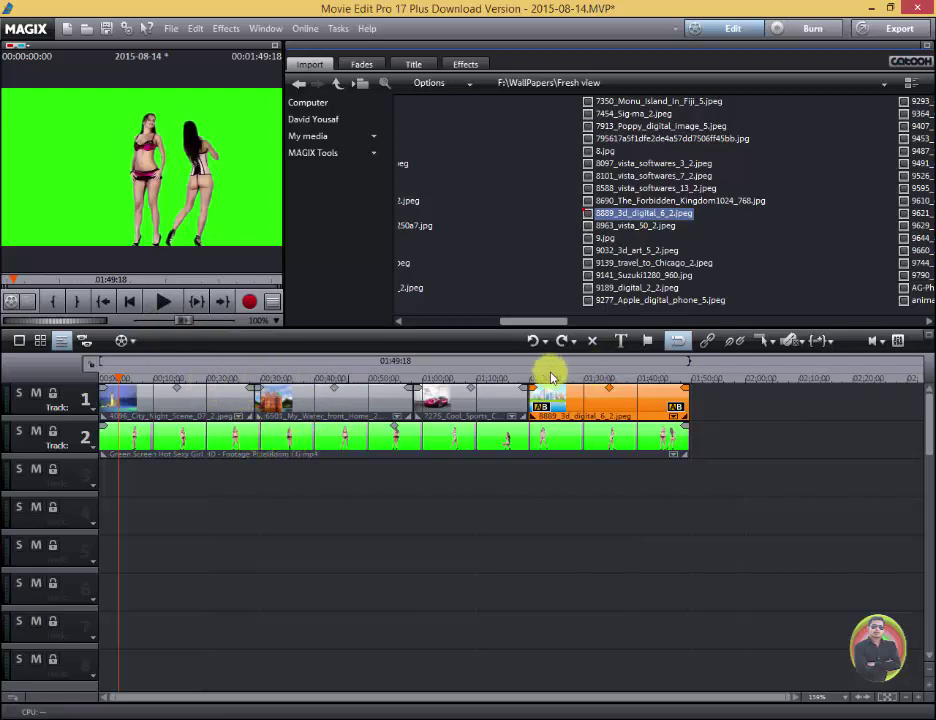
click(208, 441)
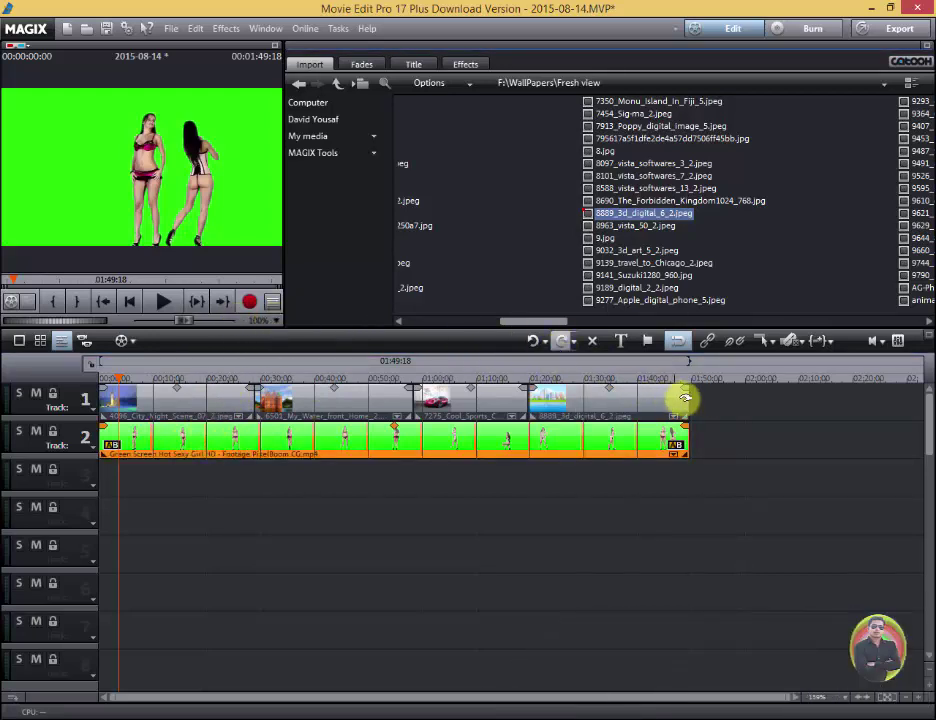
Trim the city clip's end, select the dancer clip, and open Effects > Video effects > Chroma key.
mouse_move(693, 407)
mouse_down()
mouse_move(673, 405)
mouse_move(686, 405)
mouse_up()
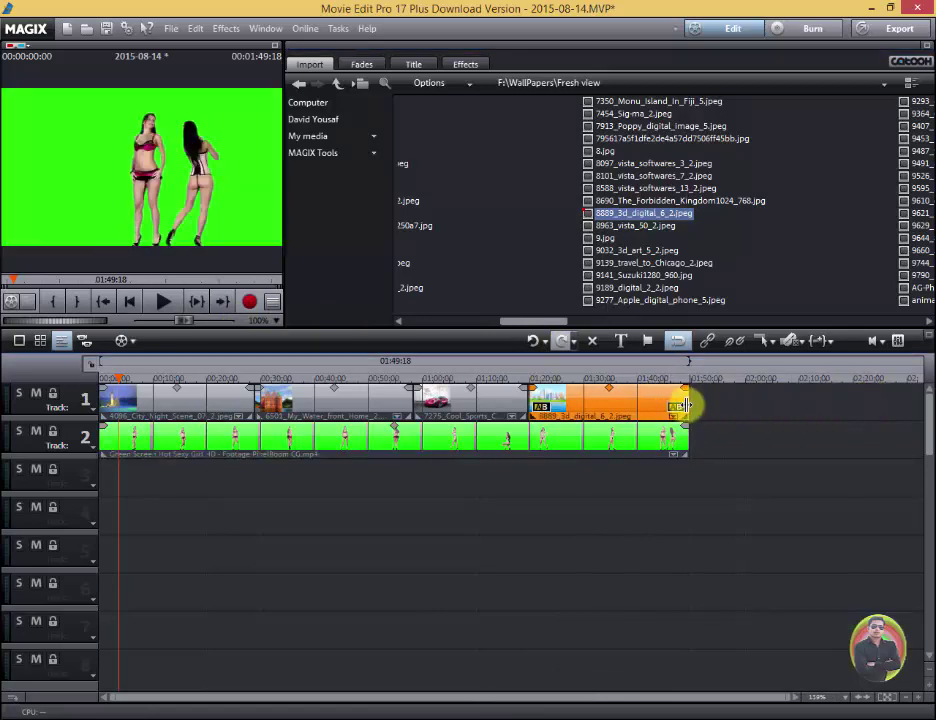
click(149, 443)
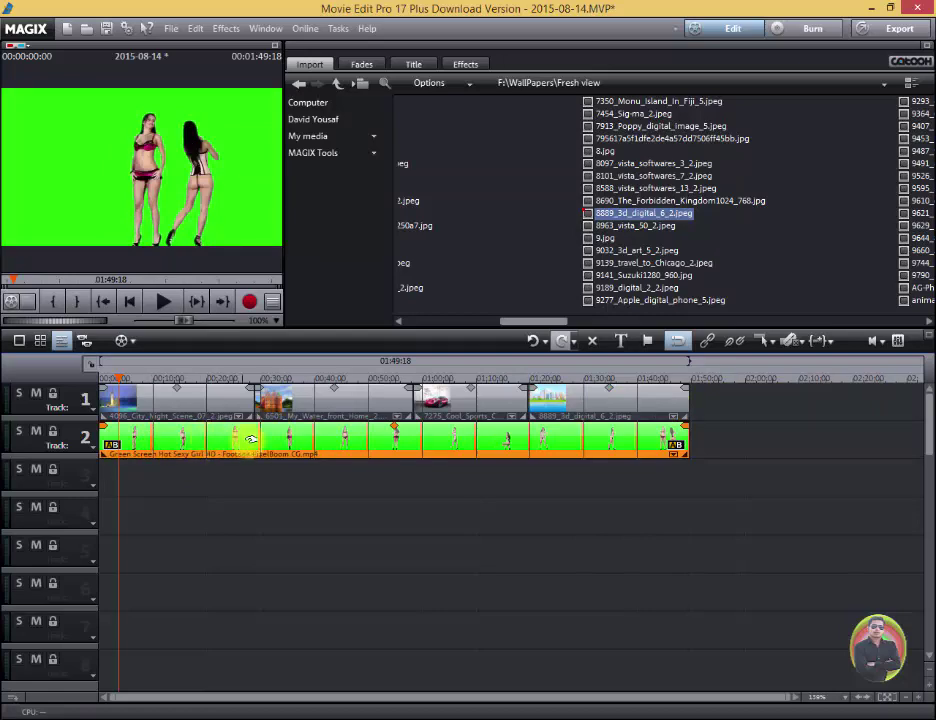
click(474, 65)
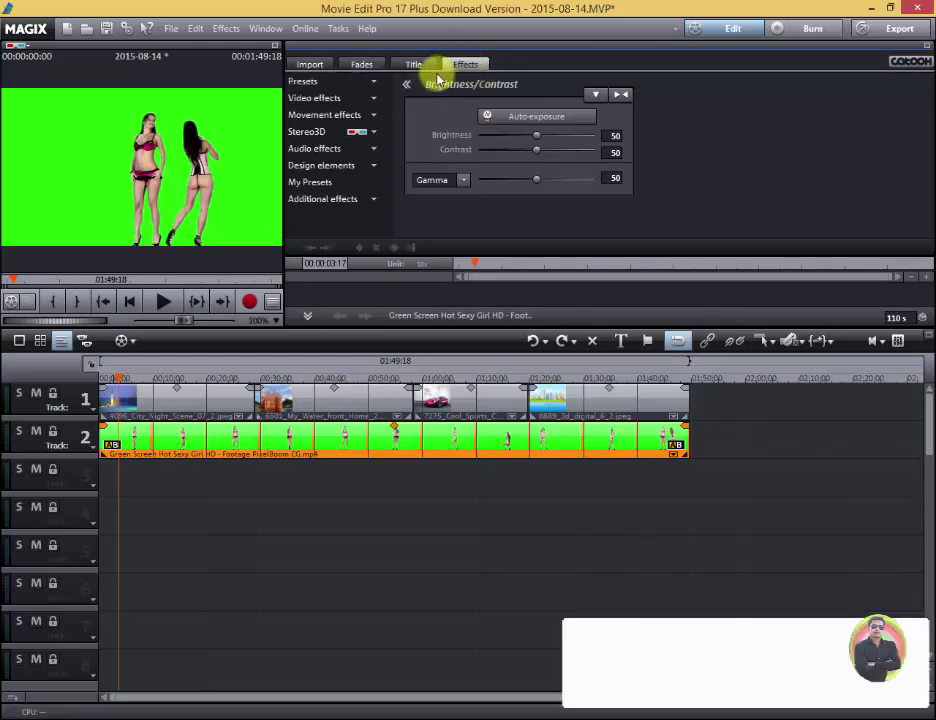
click(373, 103)
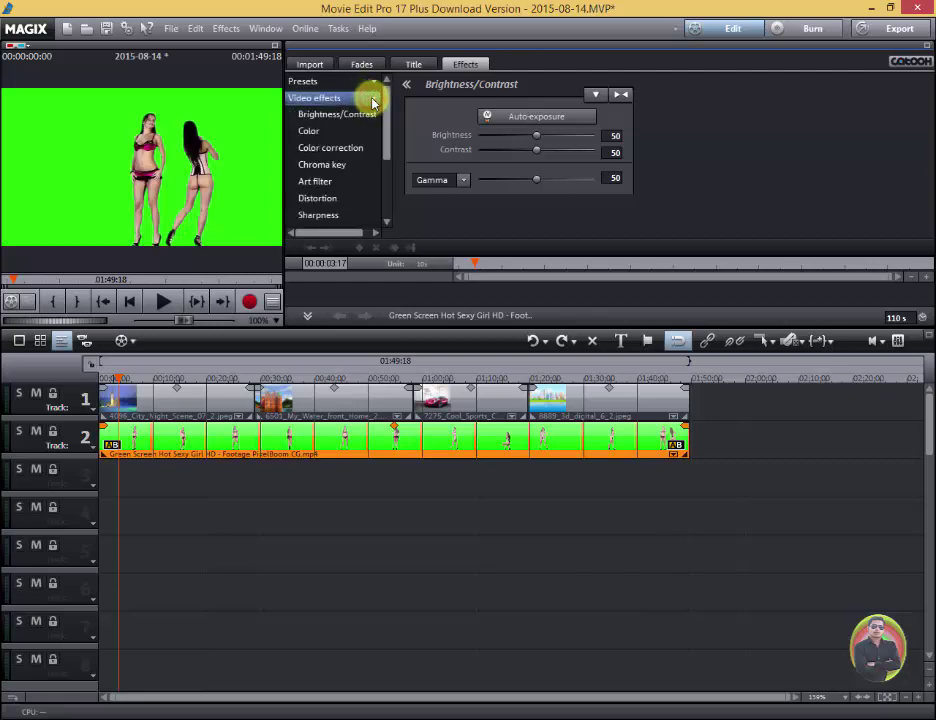
click(331, 165)
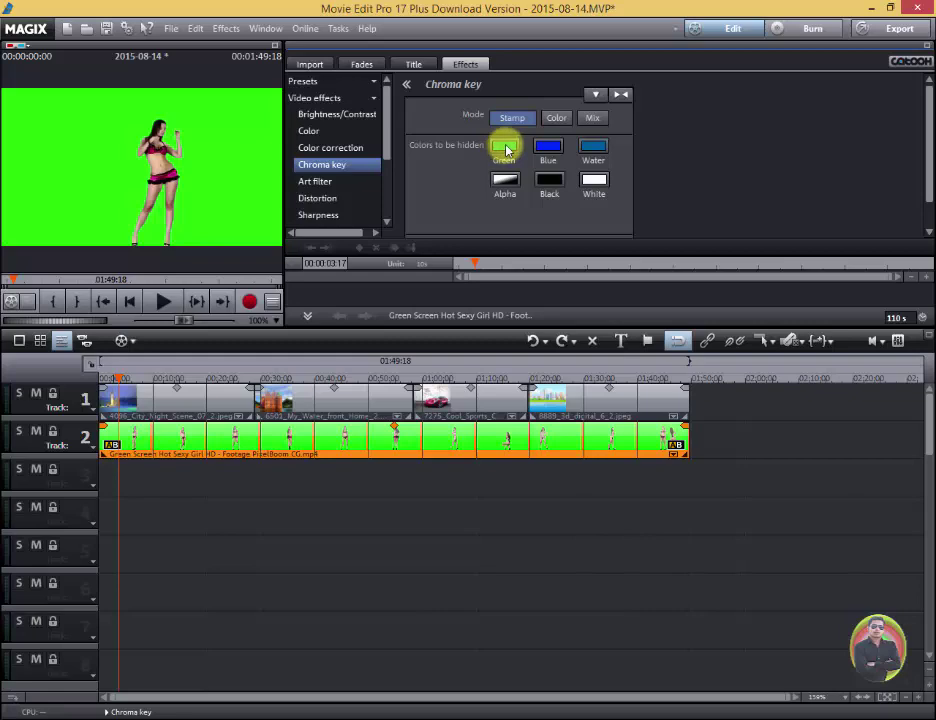
Apply the Green chroma key to the dancer clip and scrub through the project to check it.
click(506, 148)
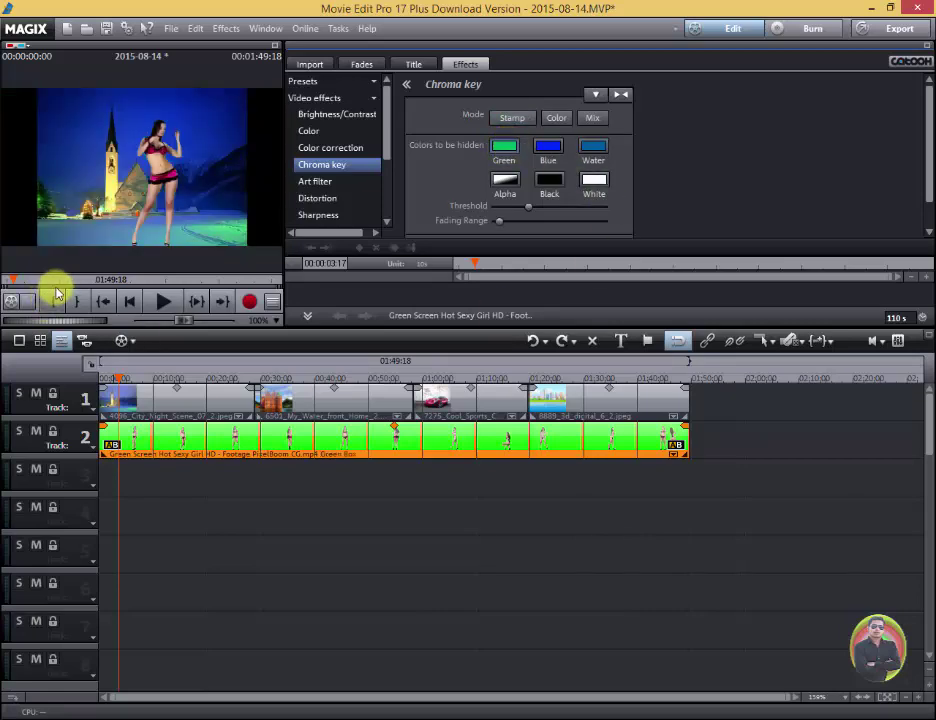
drag(119, 378, 585, 361)
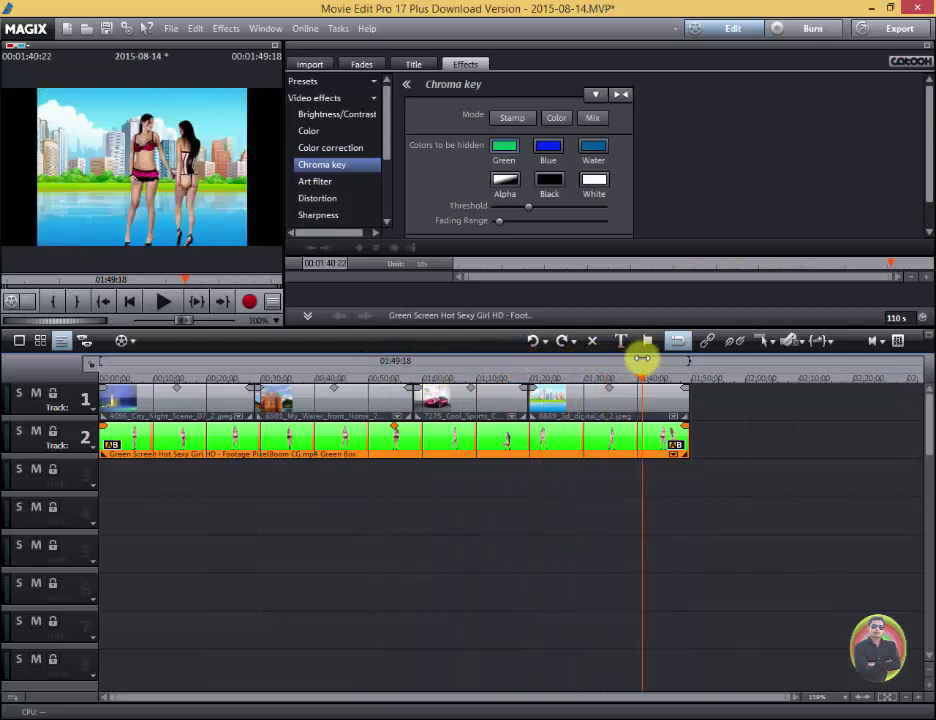
drag(585, 361, 613, 361)
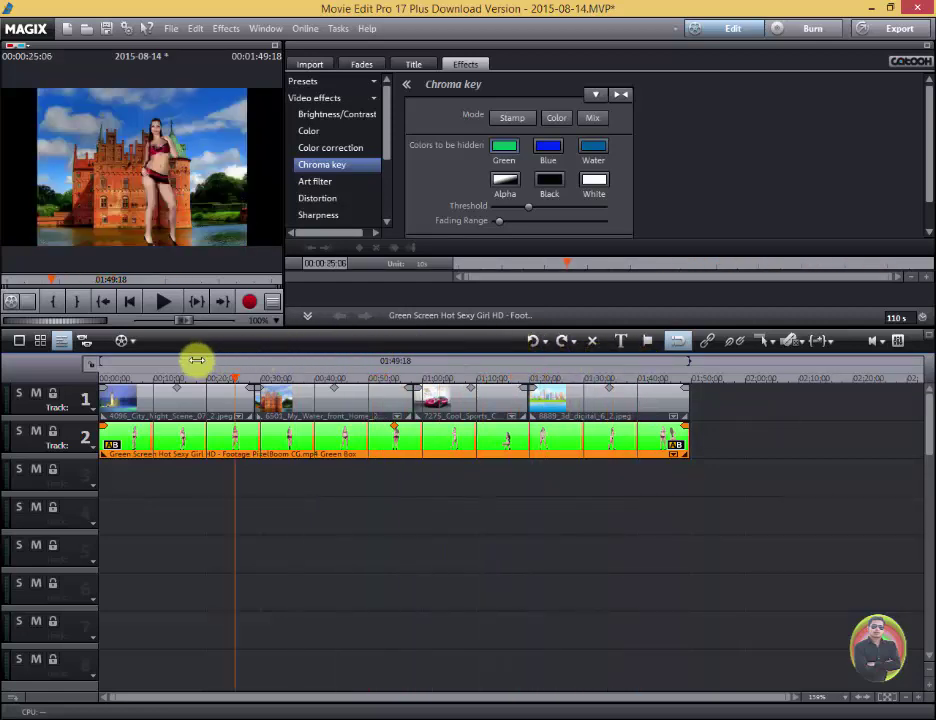
drag(540, 345, 197, 360)
Select the first background and preview the keyed dancer from 00:10 to the castle background.
click(155, 400)
right_click(138, 172)
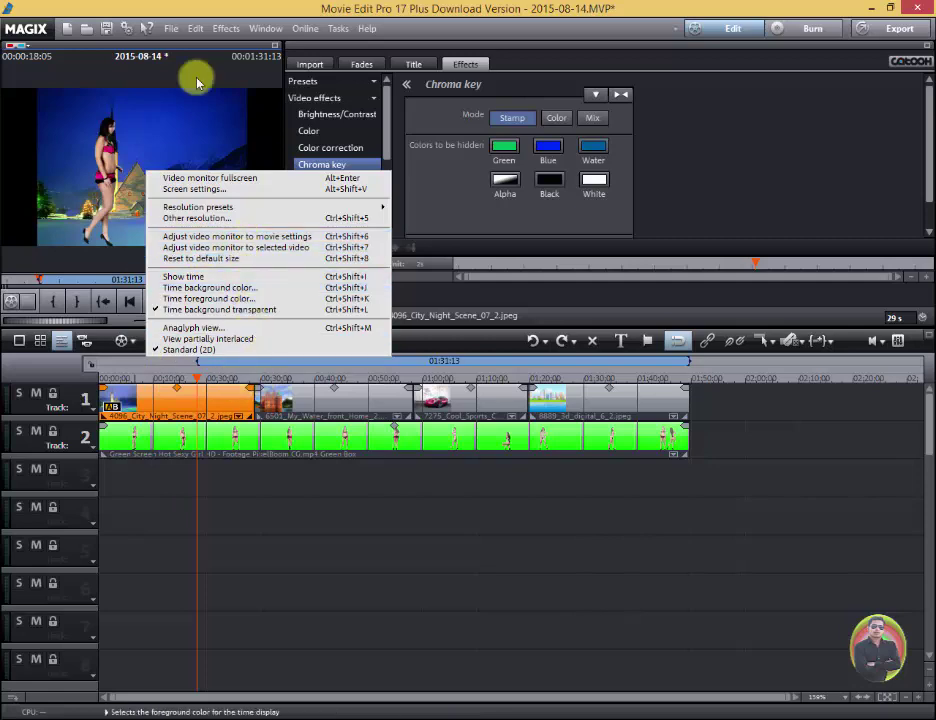
click(180, 6)
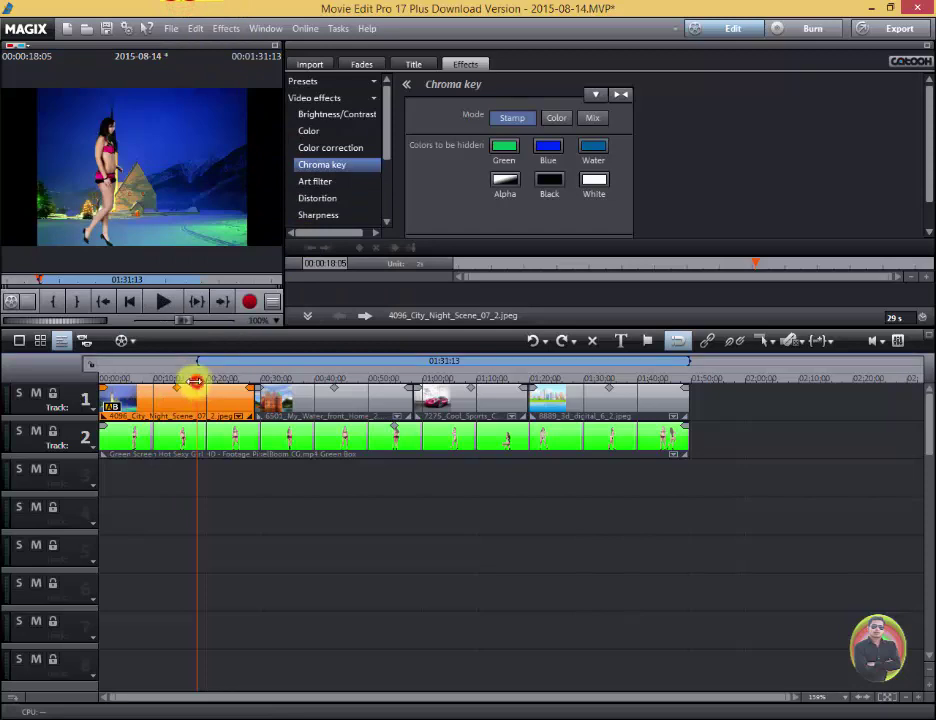
drag(201, 381, 155, 379)
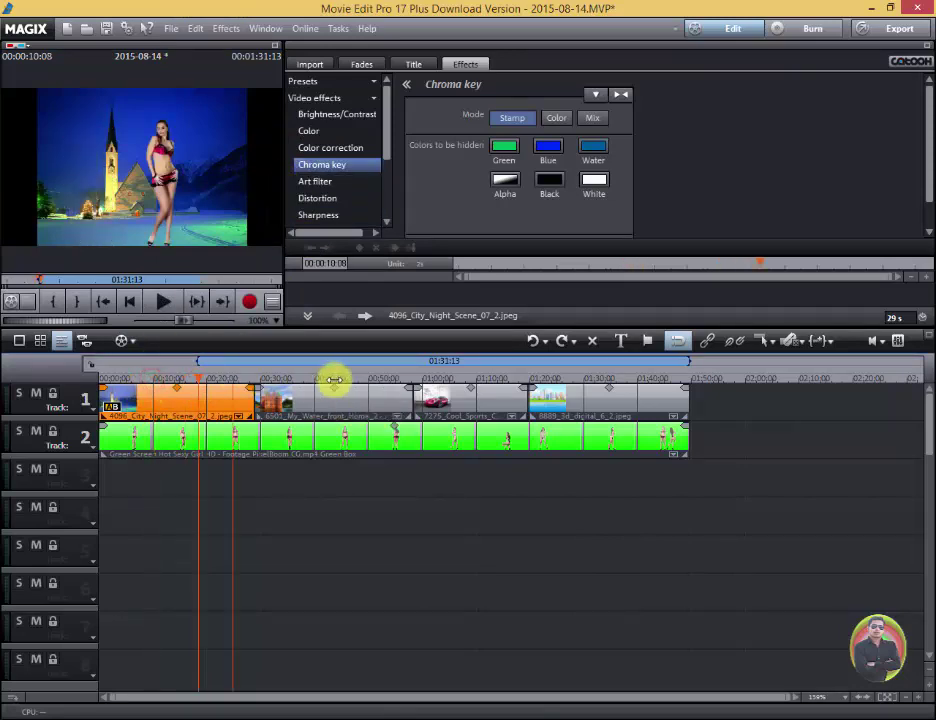
drag(152, 378, 679, 381)
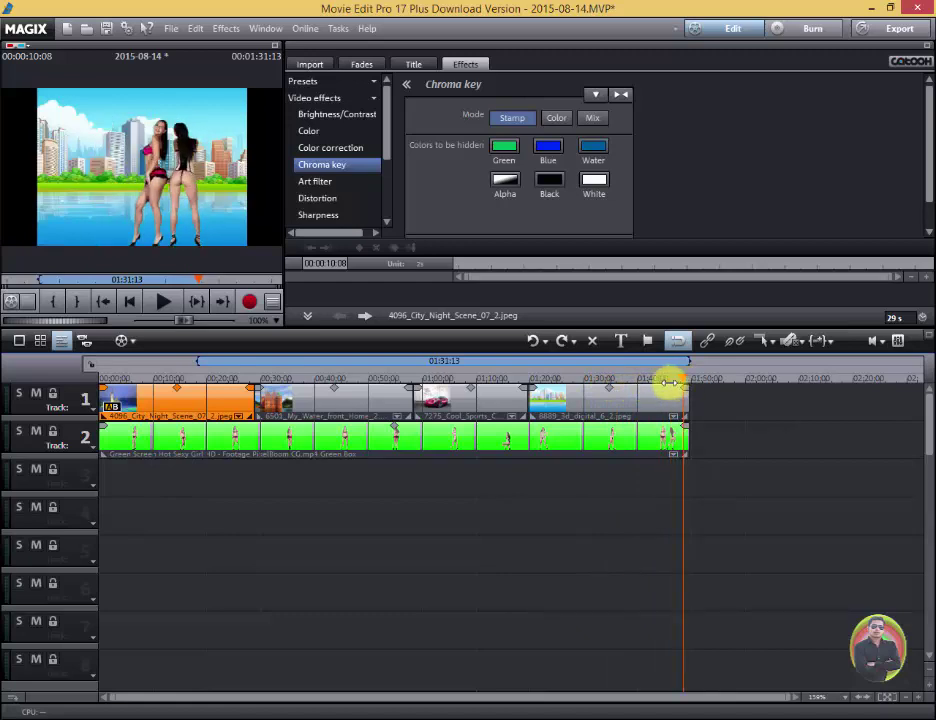
drag(679, 381, 580, 384)
mouse_move(504, 388)
mouse_down()
mouse_move(193, 384)
mouse_move(193, 396)
mouse_move(305, 407)
mouse_up()
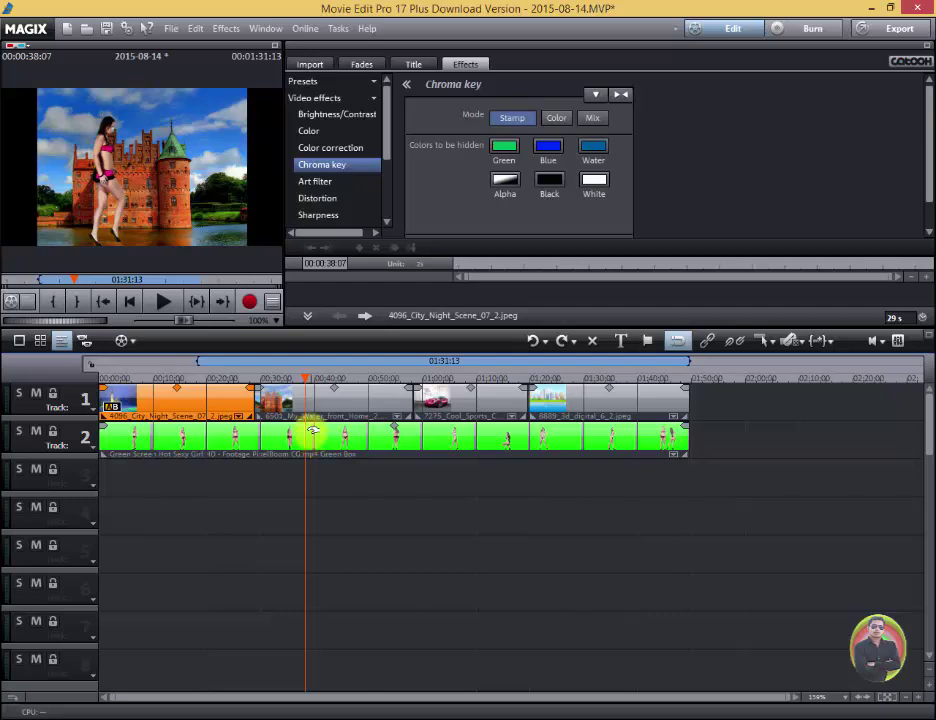
click(227, 440)
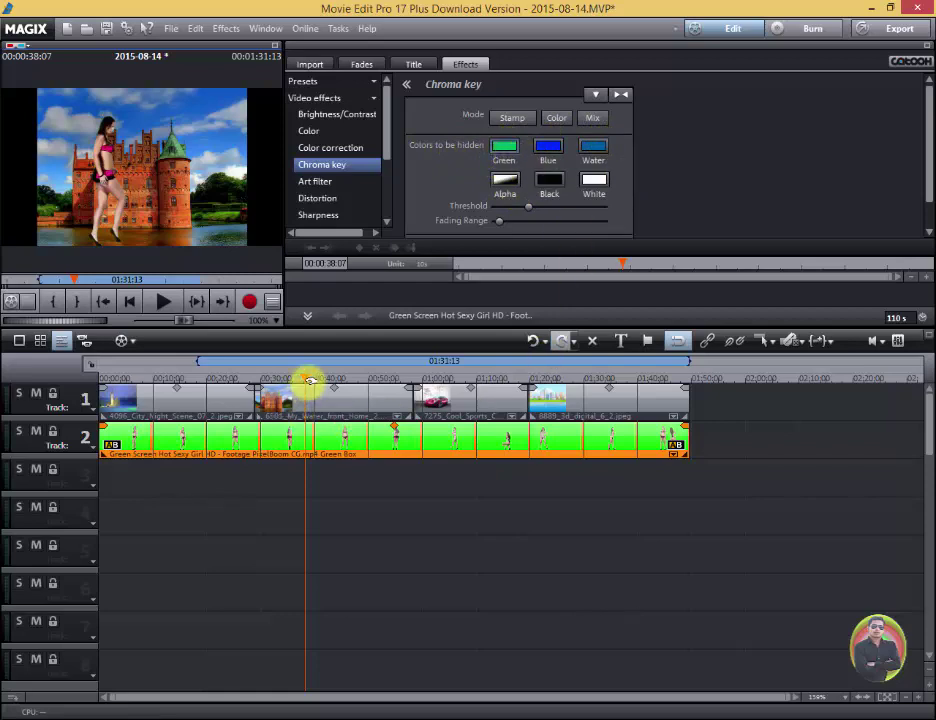
mouse_move(349, 376)
mouse_down()
mouse_move(666, 390)
mouse_move(641, 395)
mouse_up()
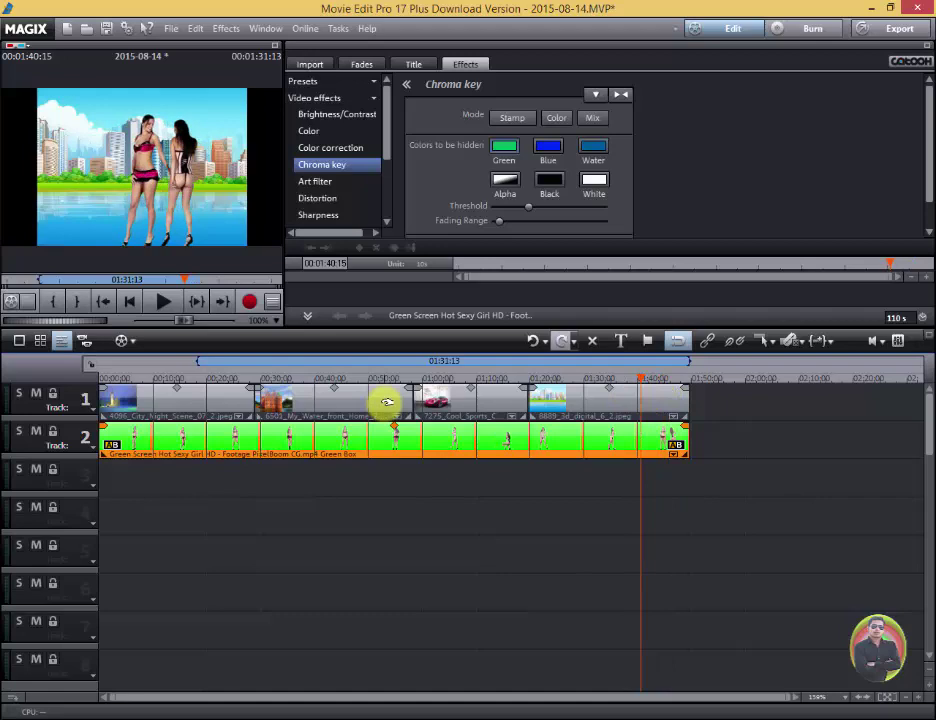